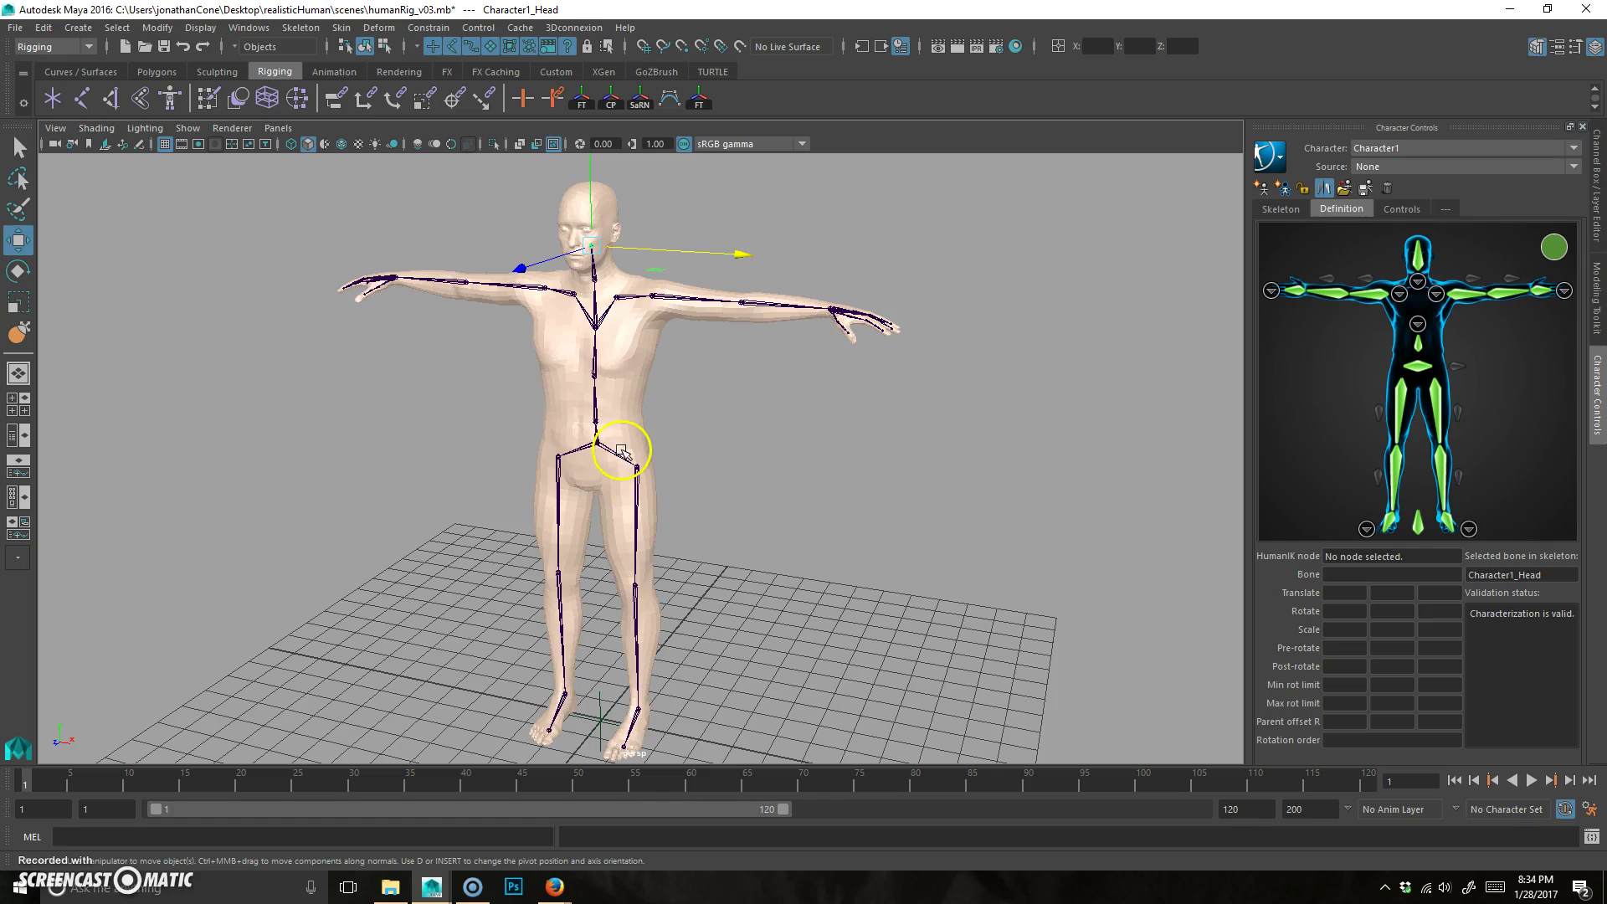
Select the skeleton from its hips joint and add the body mesh to the selection.
click(661, 454)
click(607, 450)
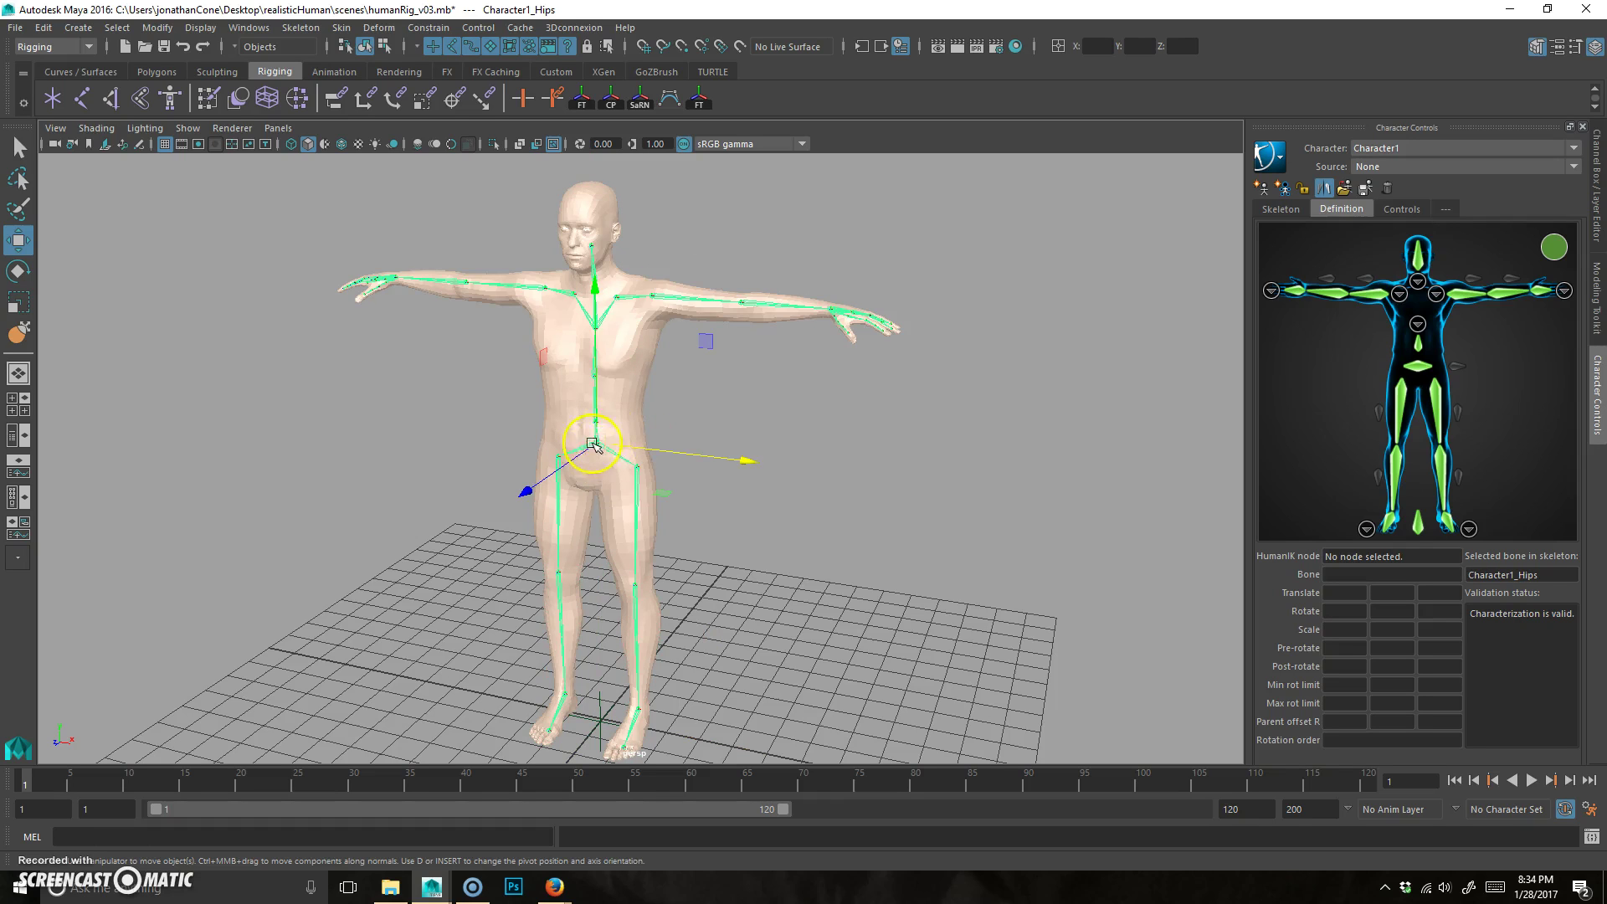
click(639, 527)
key(Up)
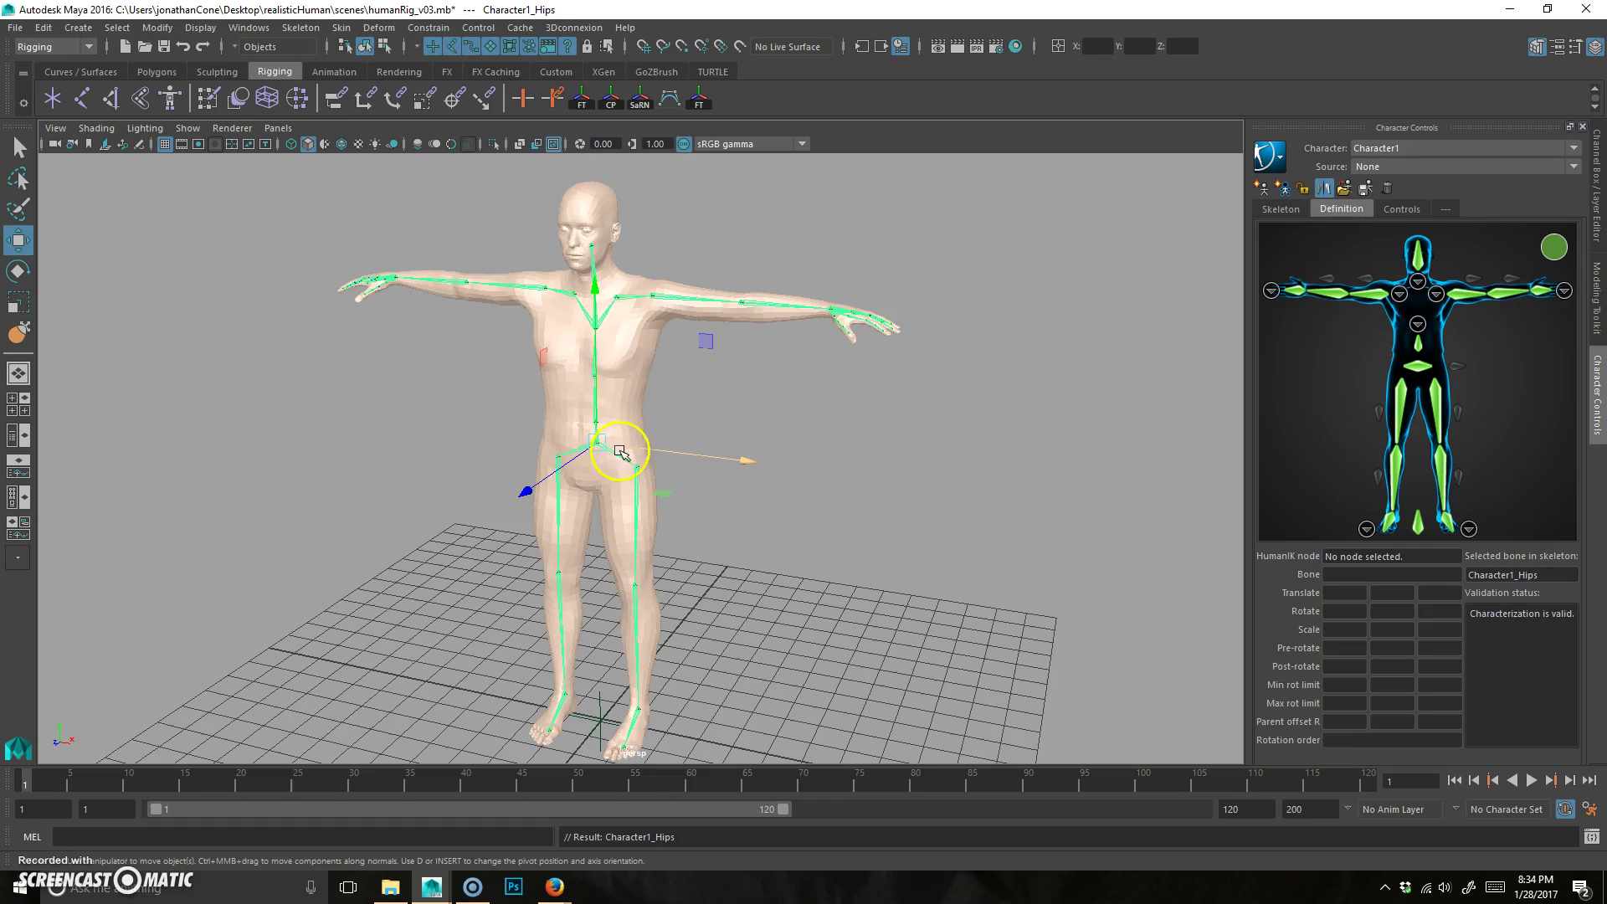
click(643, 373)
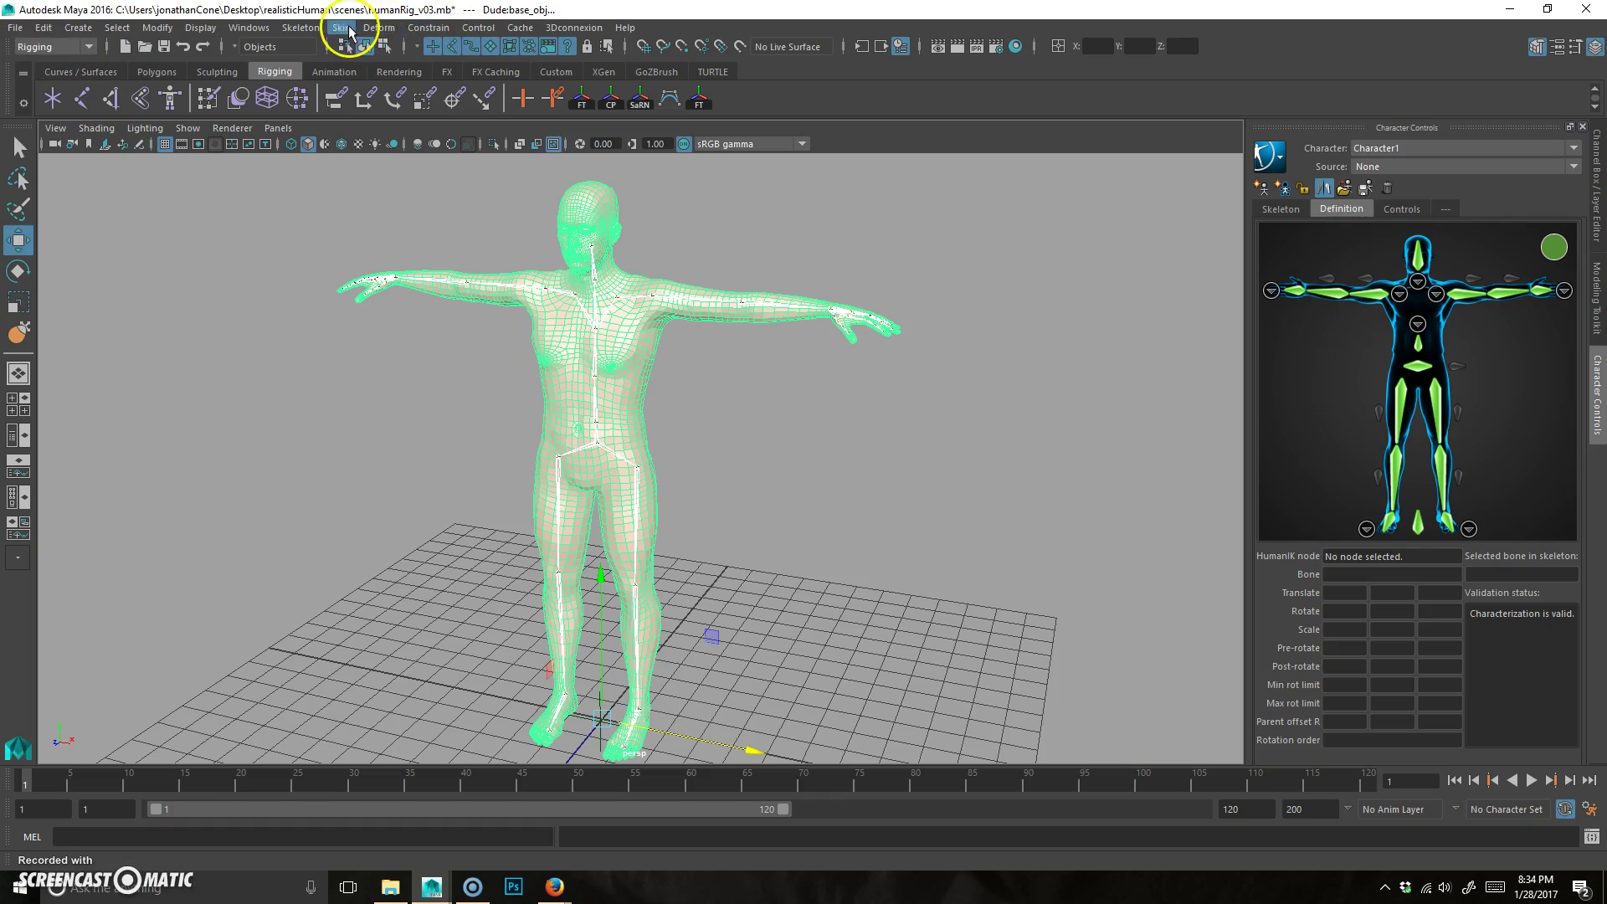
Open the Bind Skin options and move the dialog clear of the character's body.
click(389, 32)
click(390, 32)
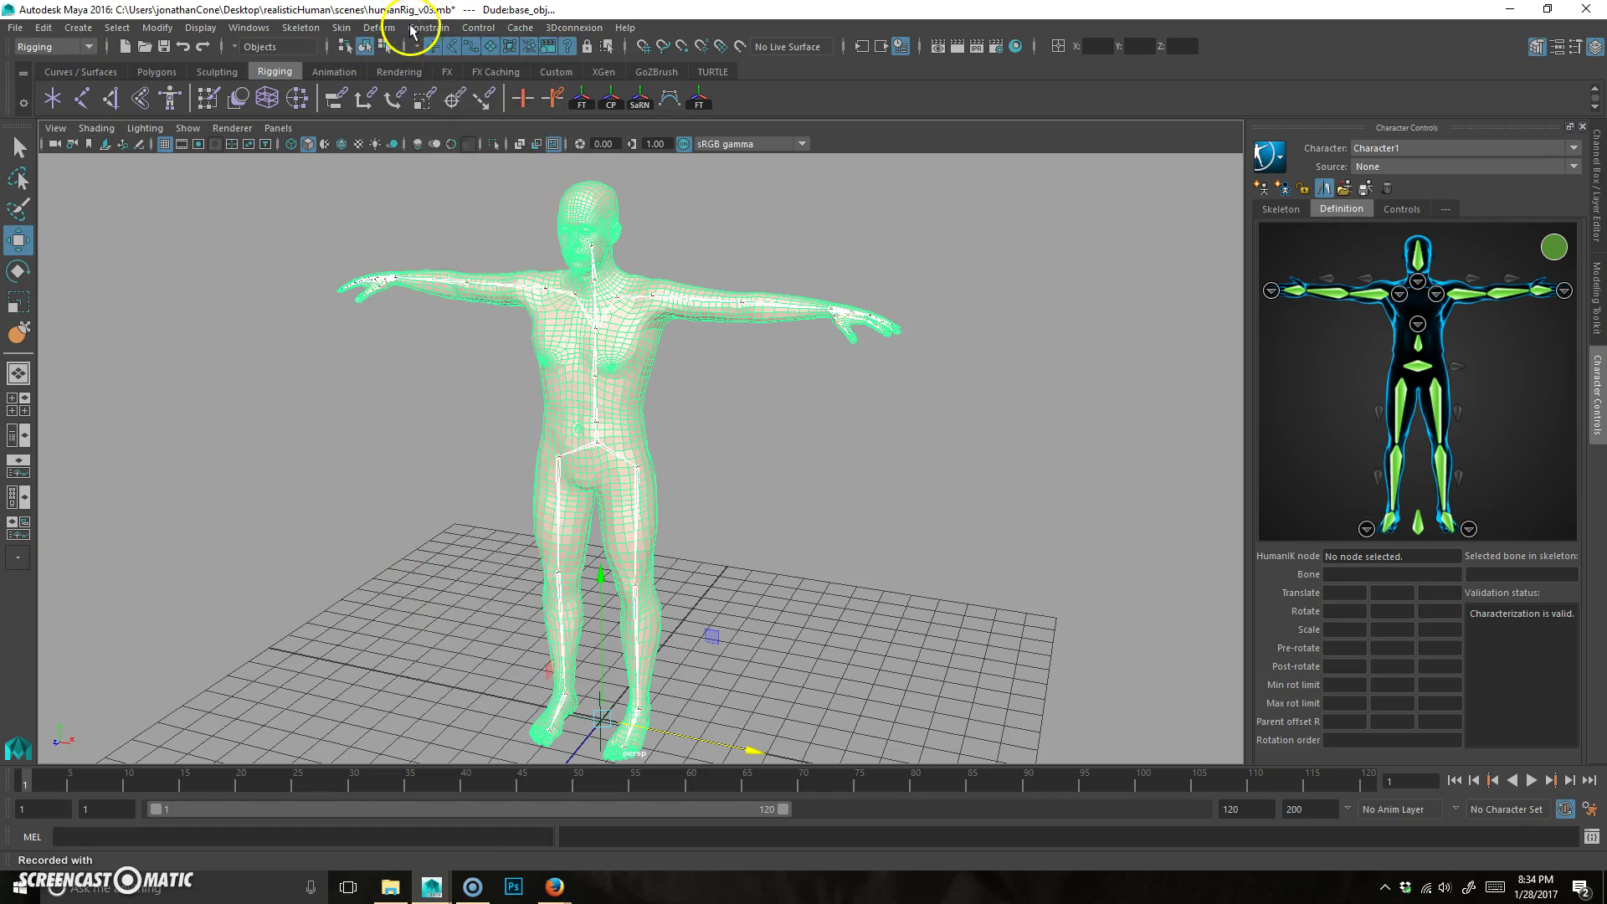
click(341, 28)
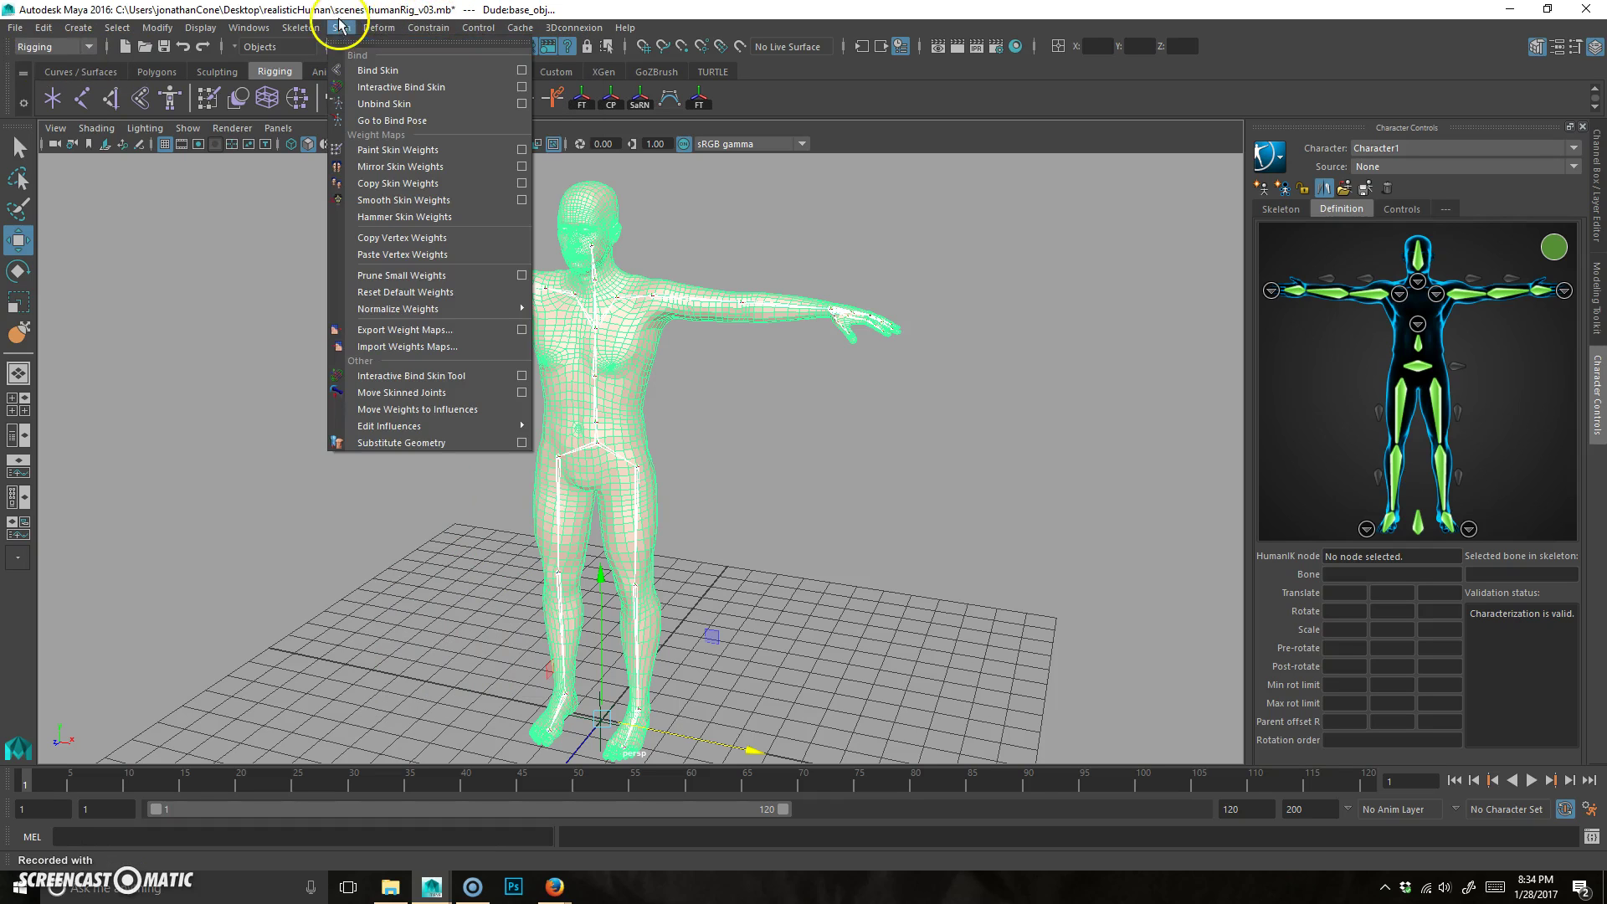
click(521, 69)
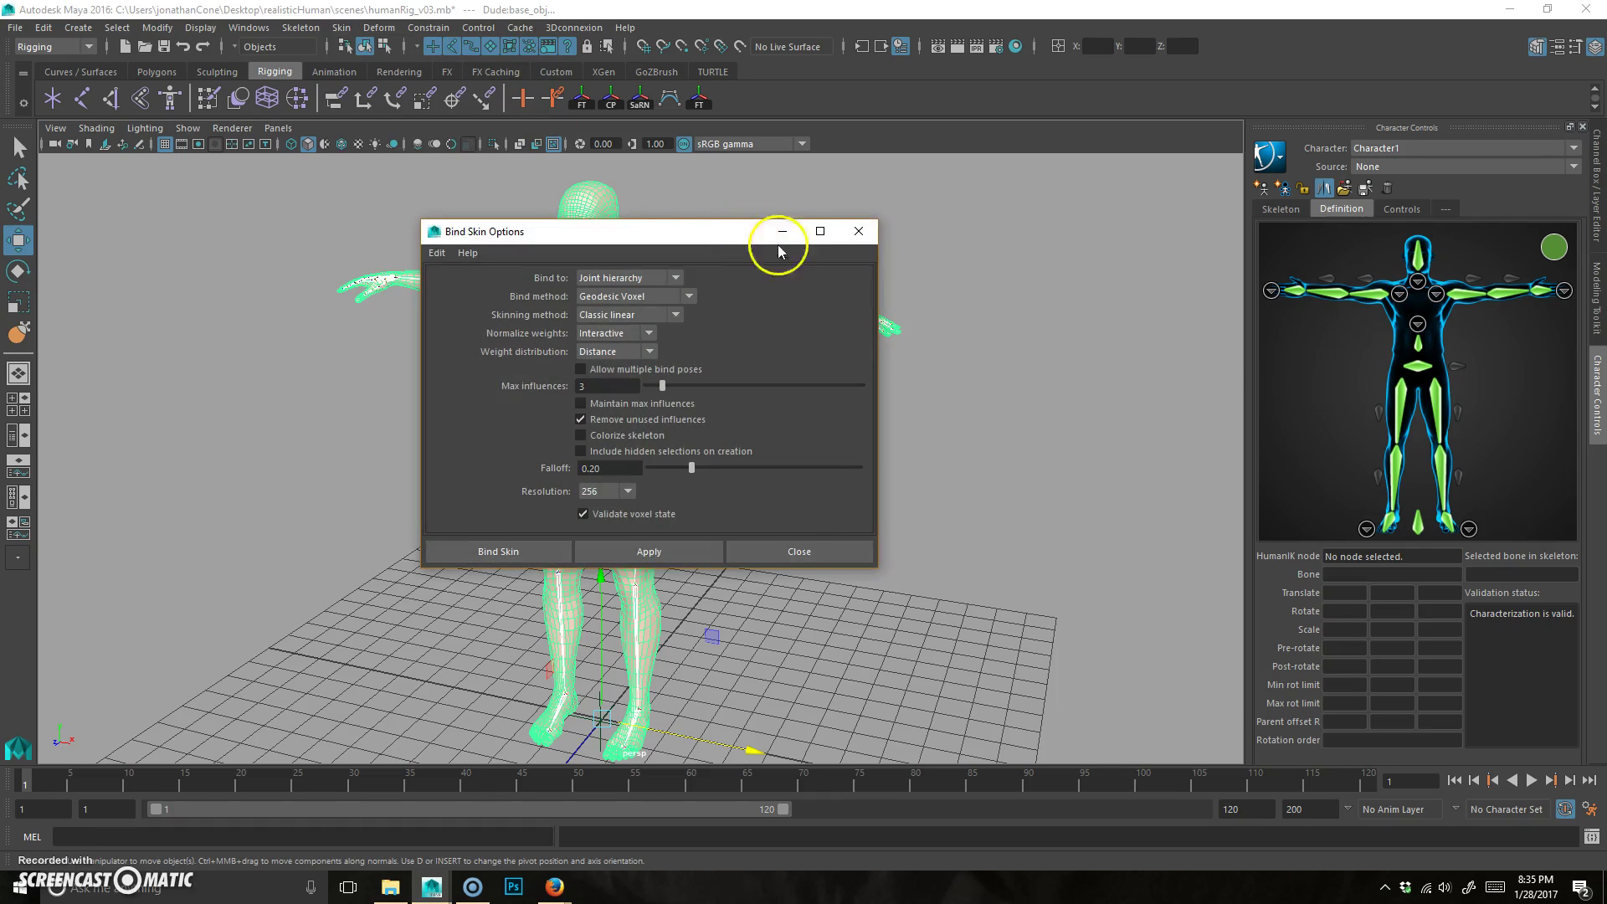
drag(770, 231, 1223, 314)
Set the skin to bind to the Joint hierarchy using the Geodesic Voxel bind method.
click(1110, 360)
click(1109, 356)
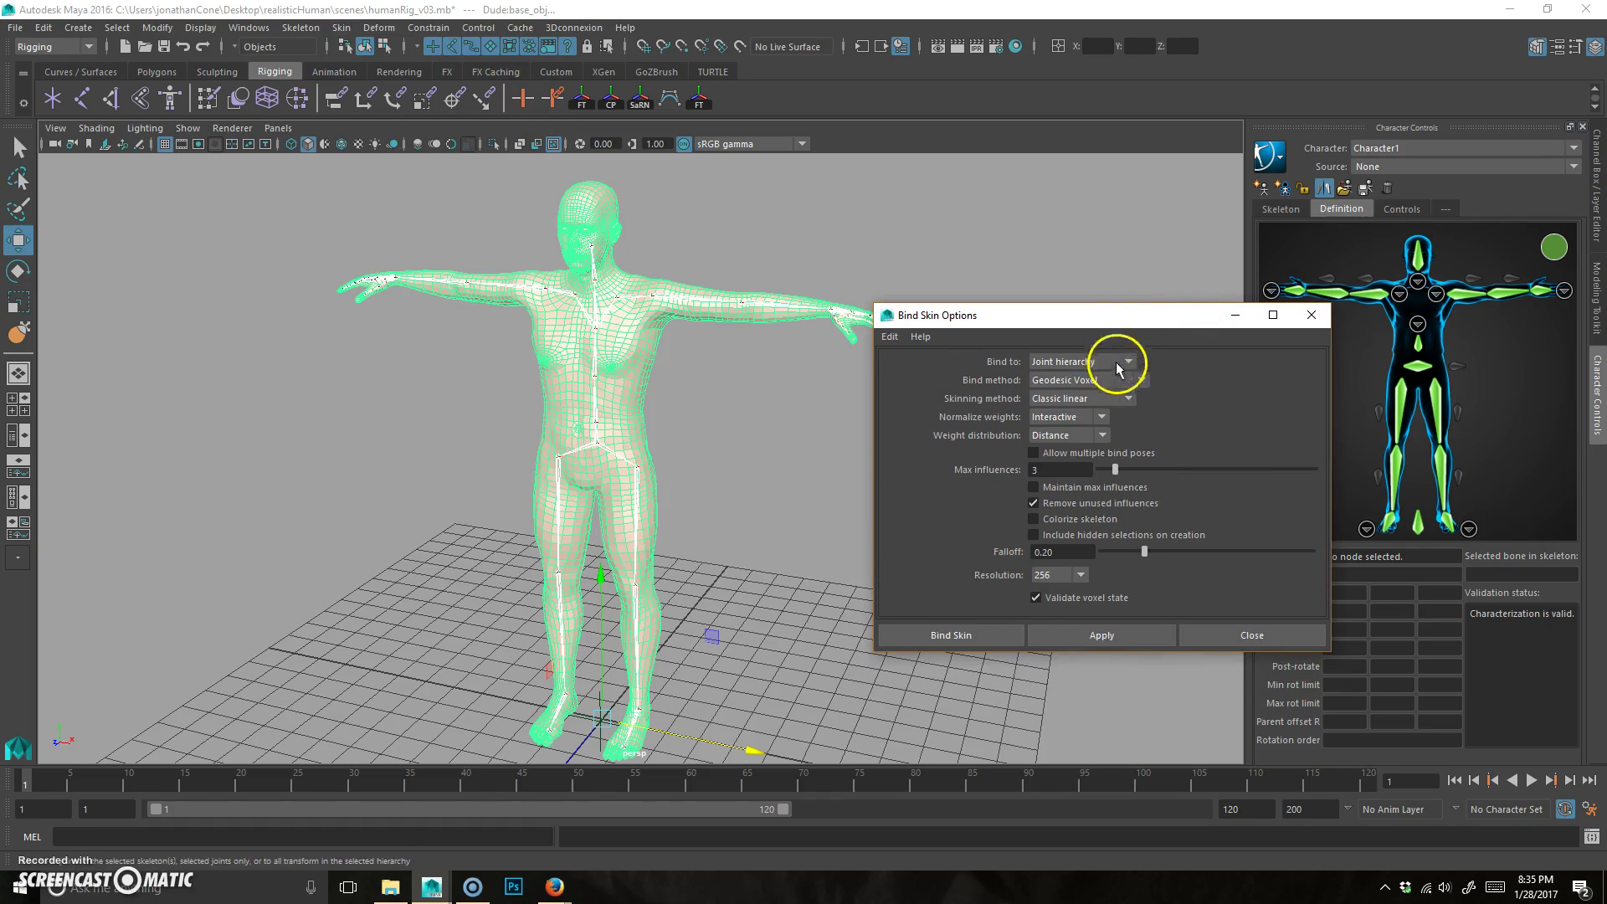
click(1117, 381)
click(1163, 370)
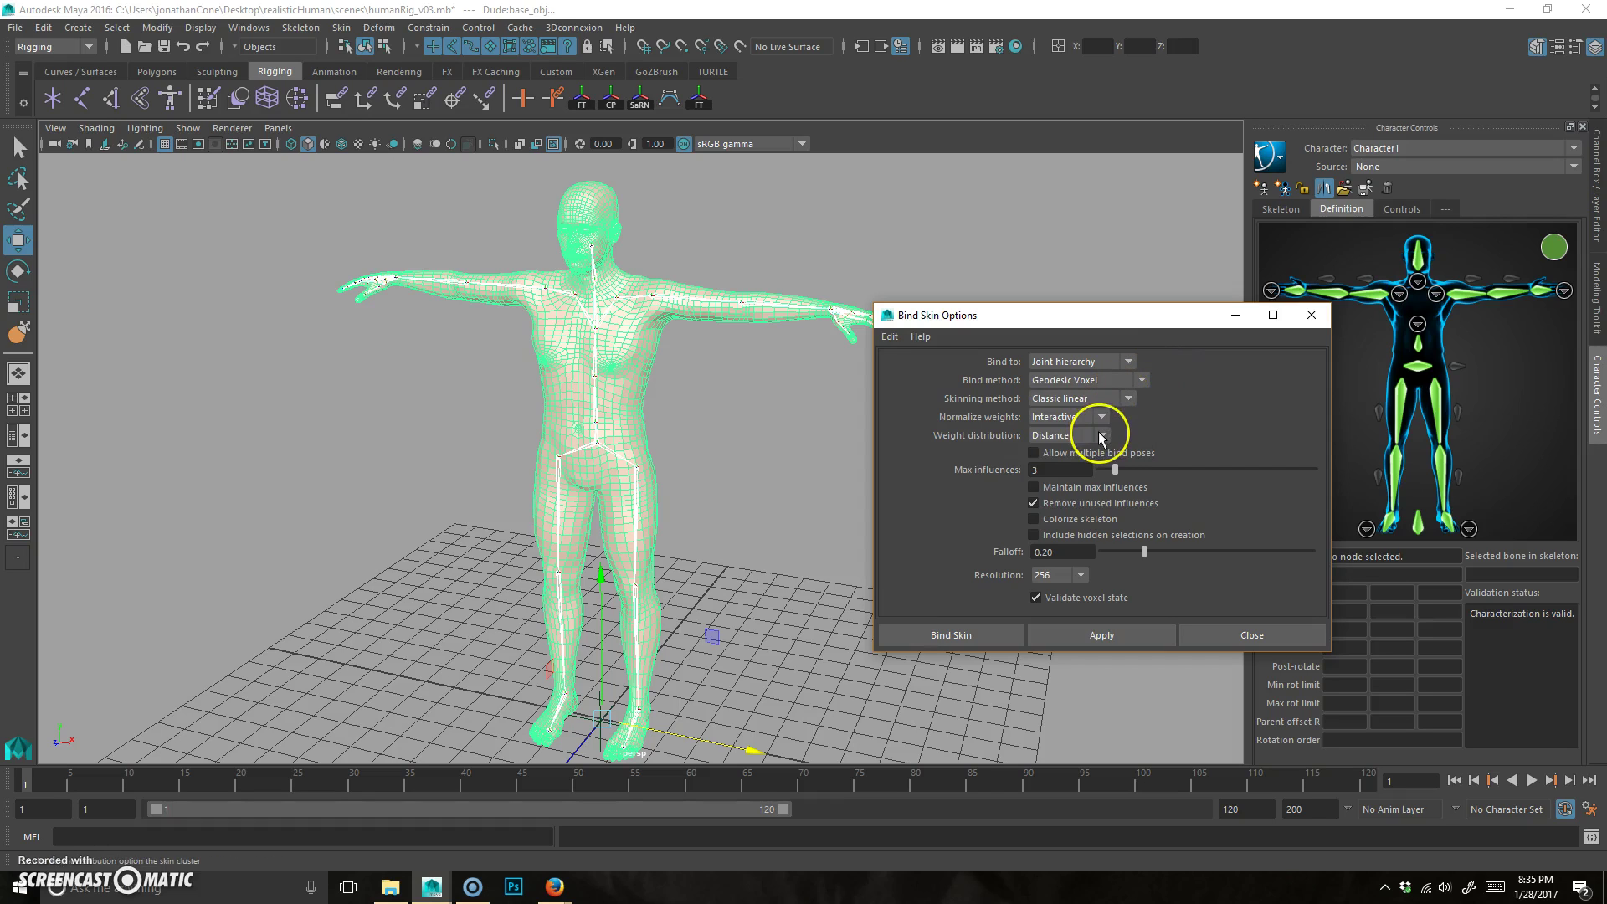
click(1128, 360)
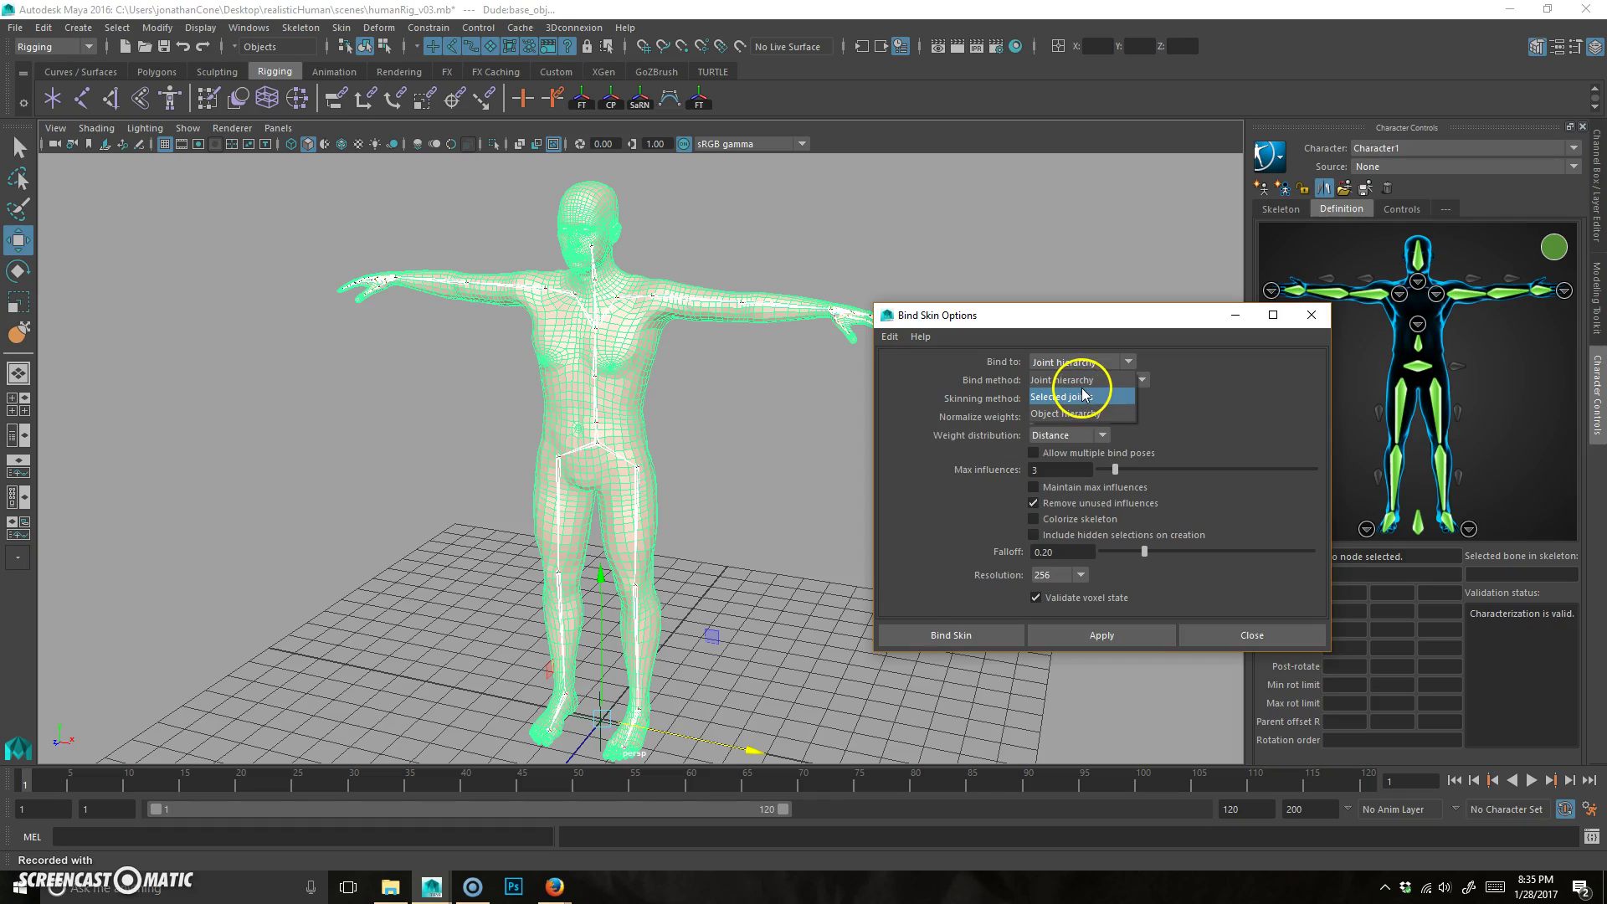
click(1183, 348)
click(1128, 382)
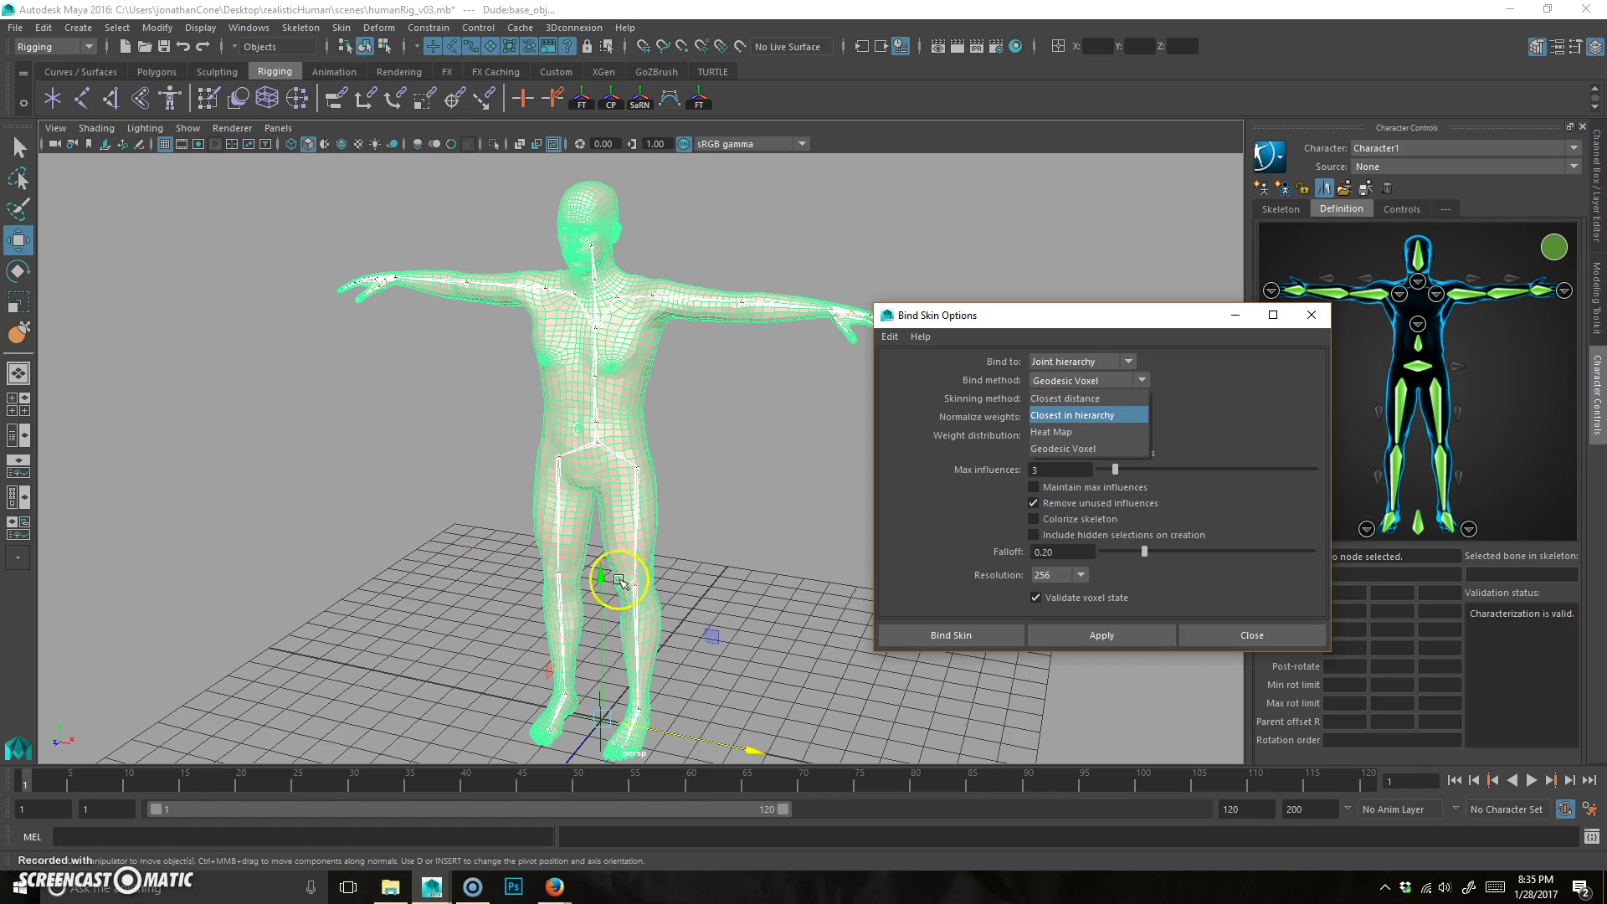
click(1095, 450)
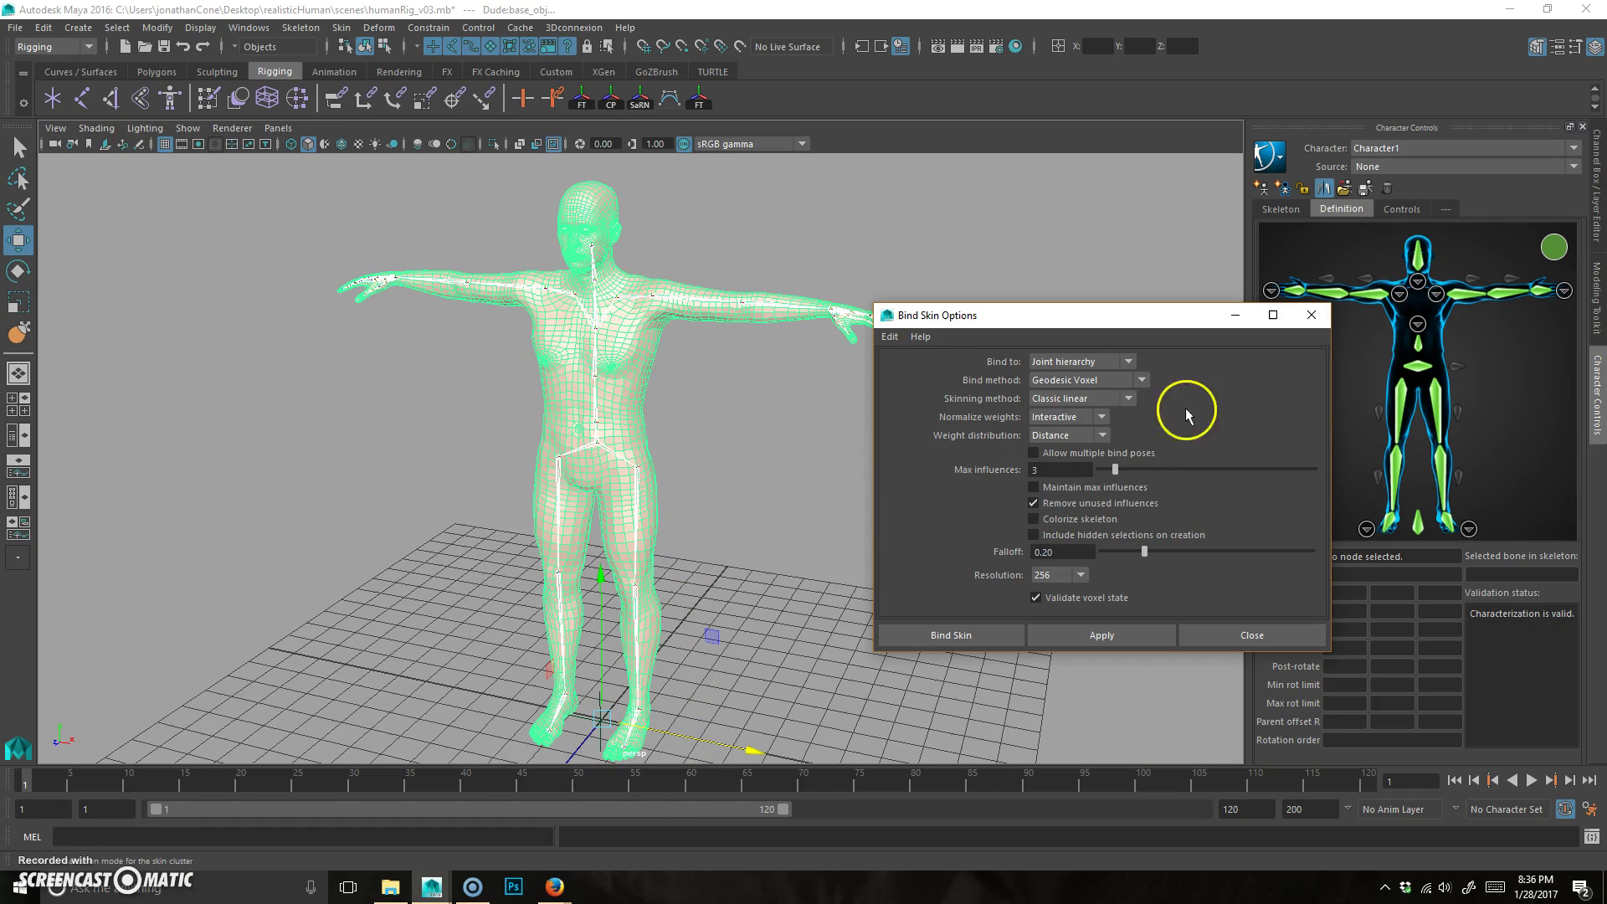
Choose Classic linear skinning, Interactive weight normalization and Distance weight distribution for the skin bind.
click(1130, 398)
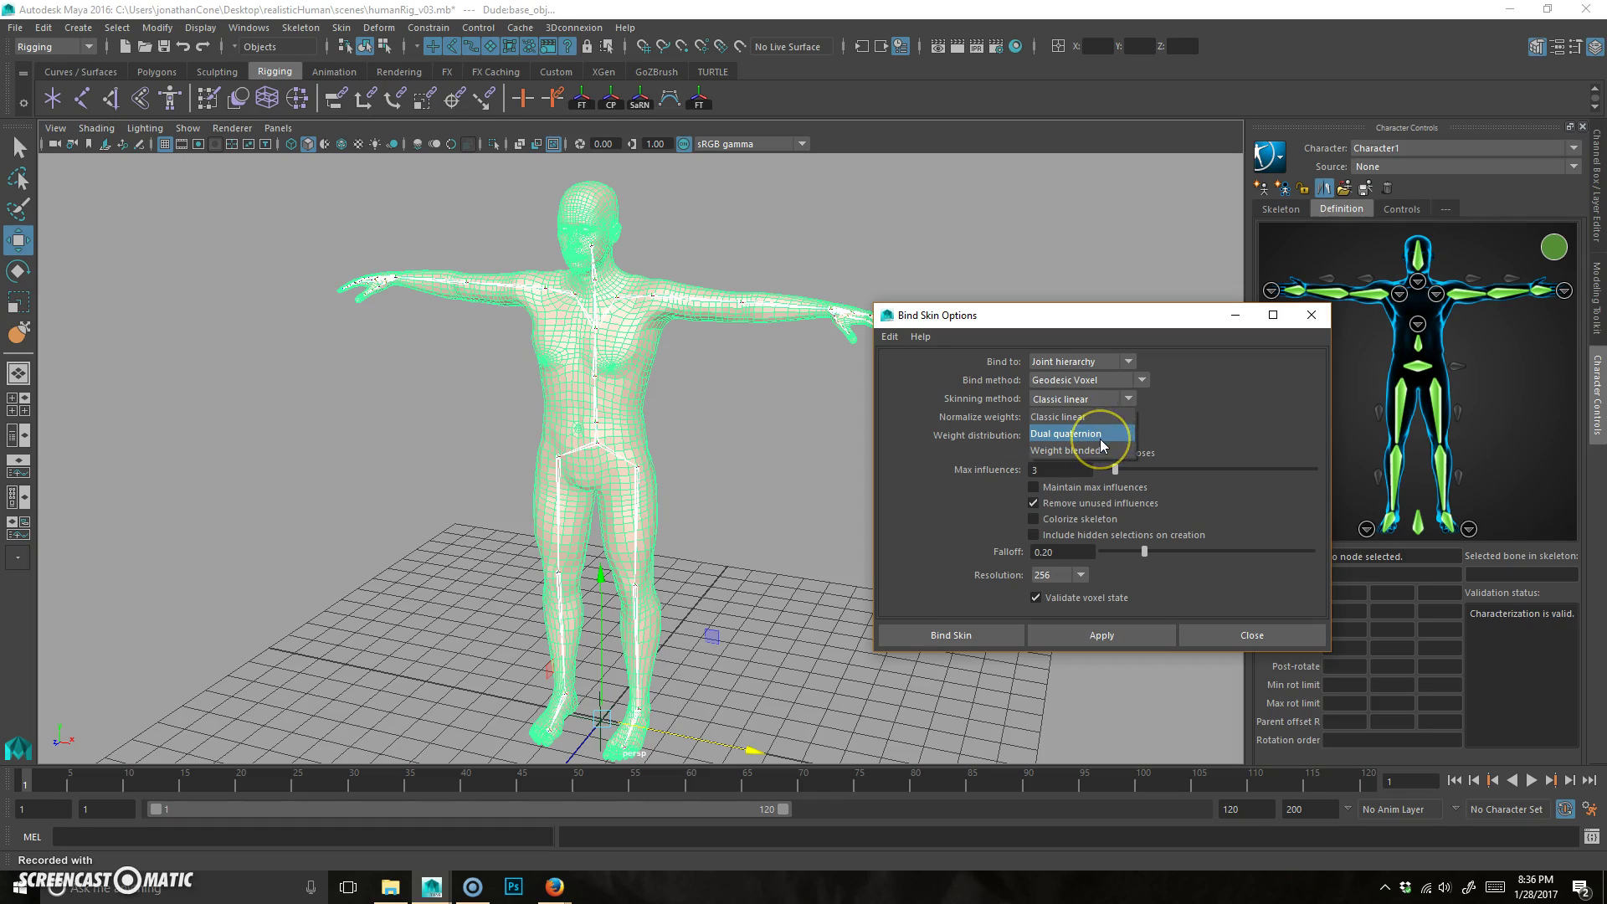
click(1082, 404)
click(1078, 418)
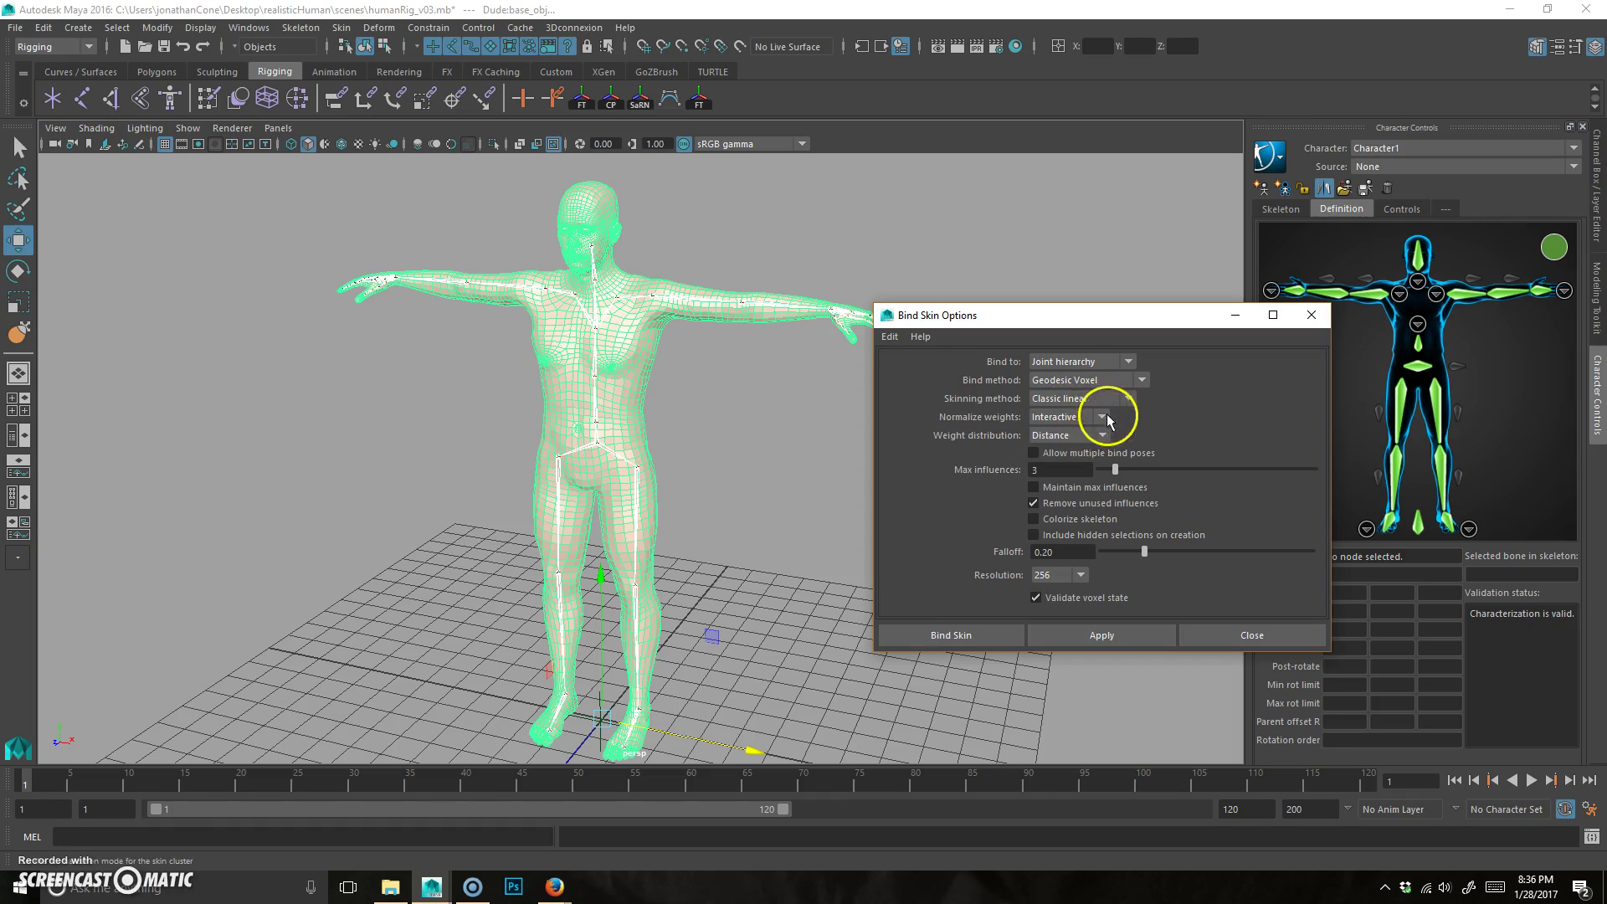
click(1100, 415)
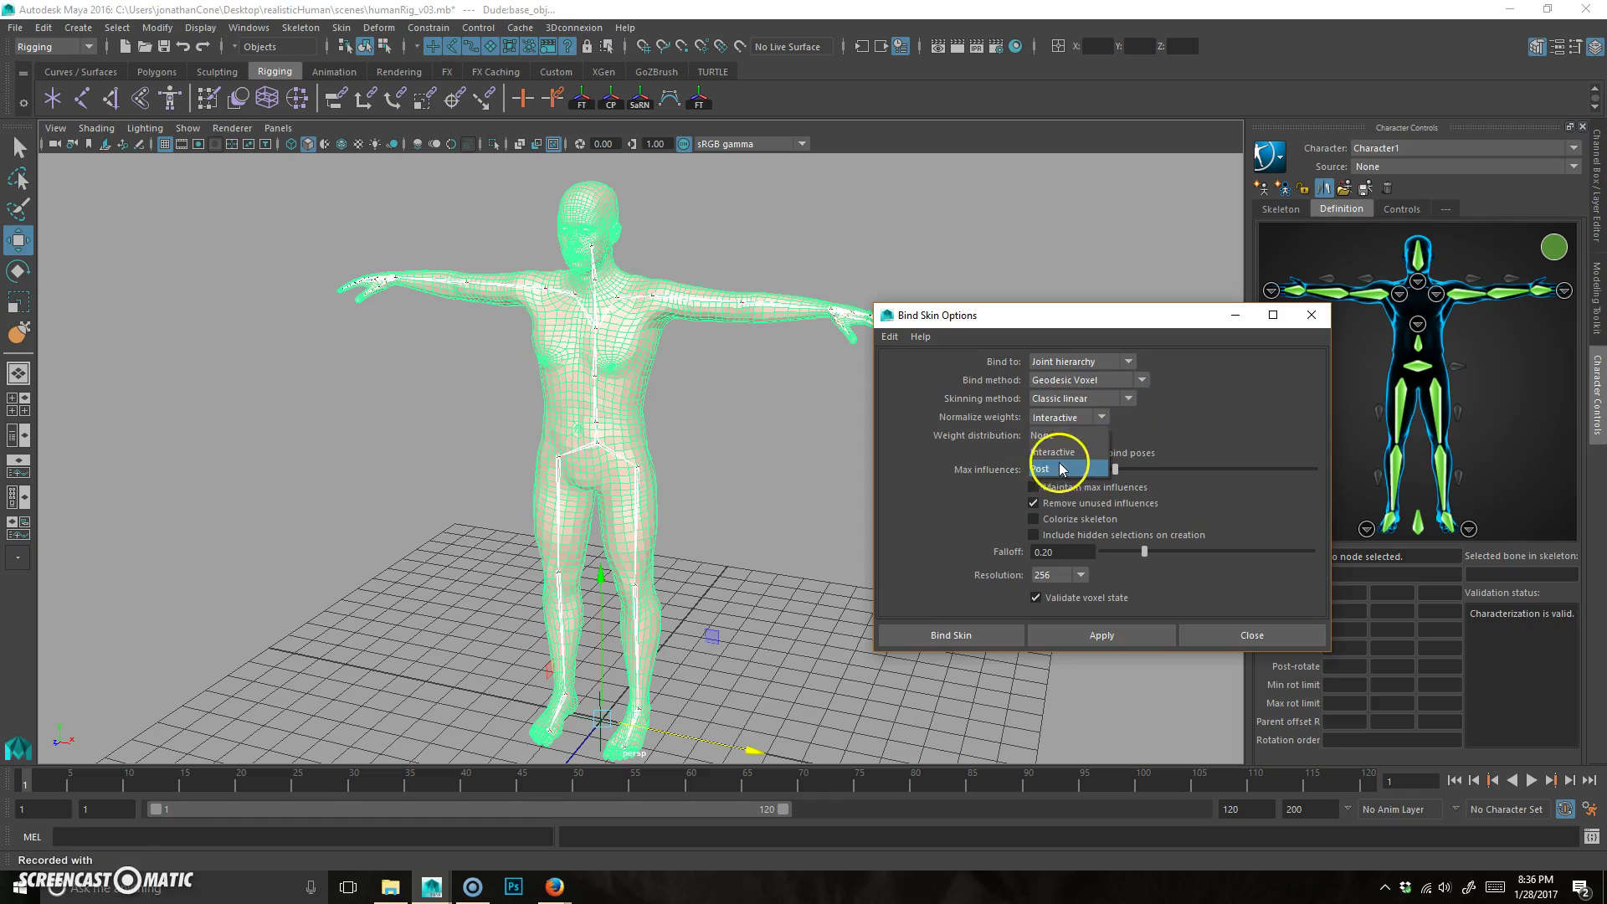
click(1083, 453)
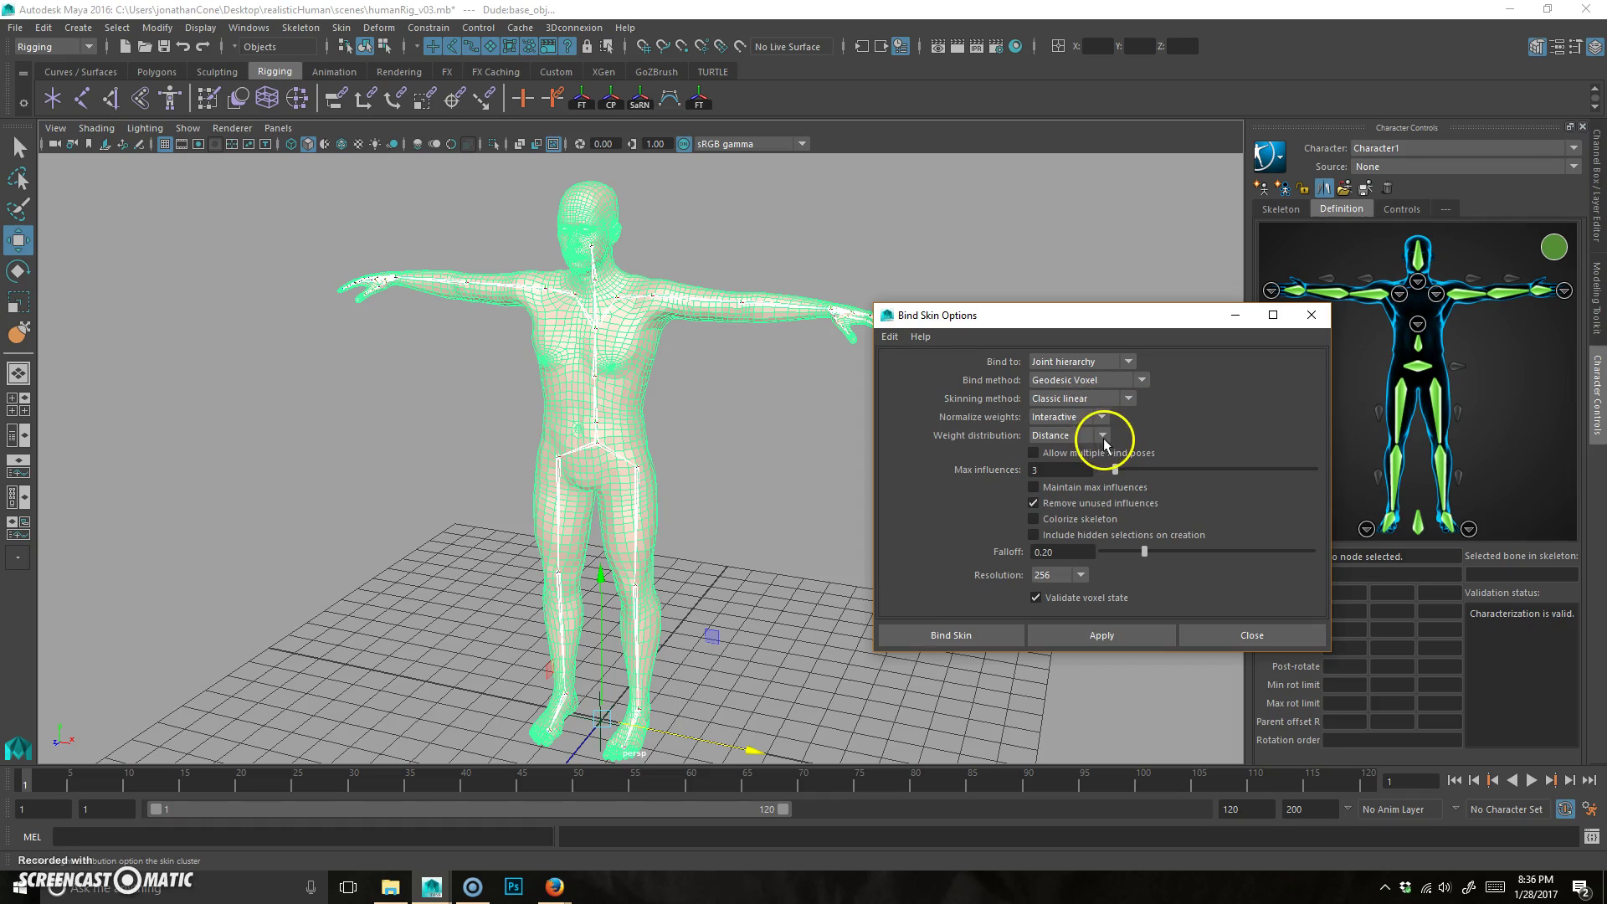
click(1104, 435)
click(1112, 433)
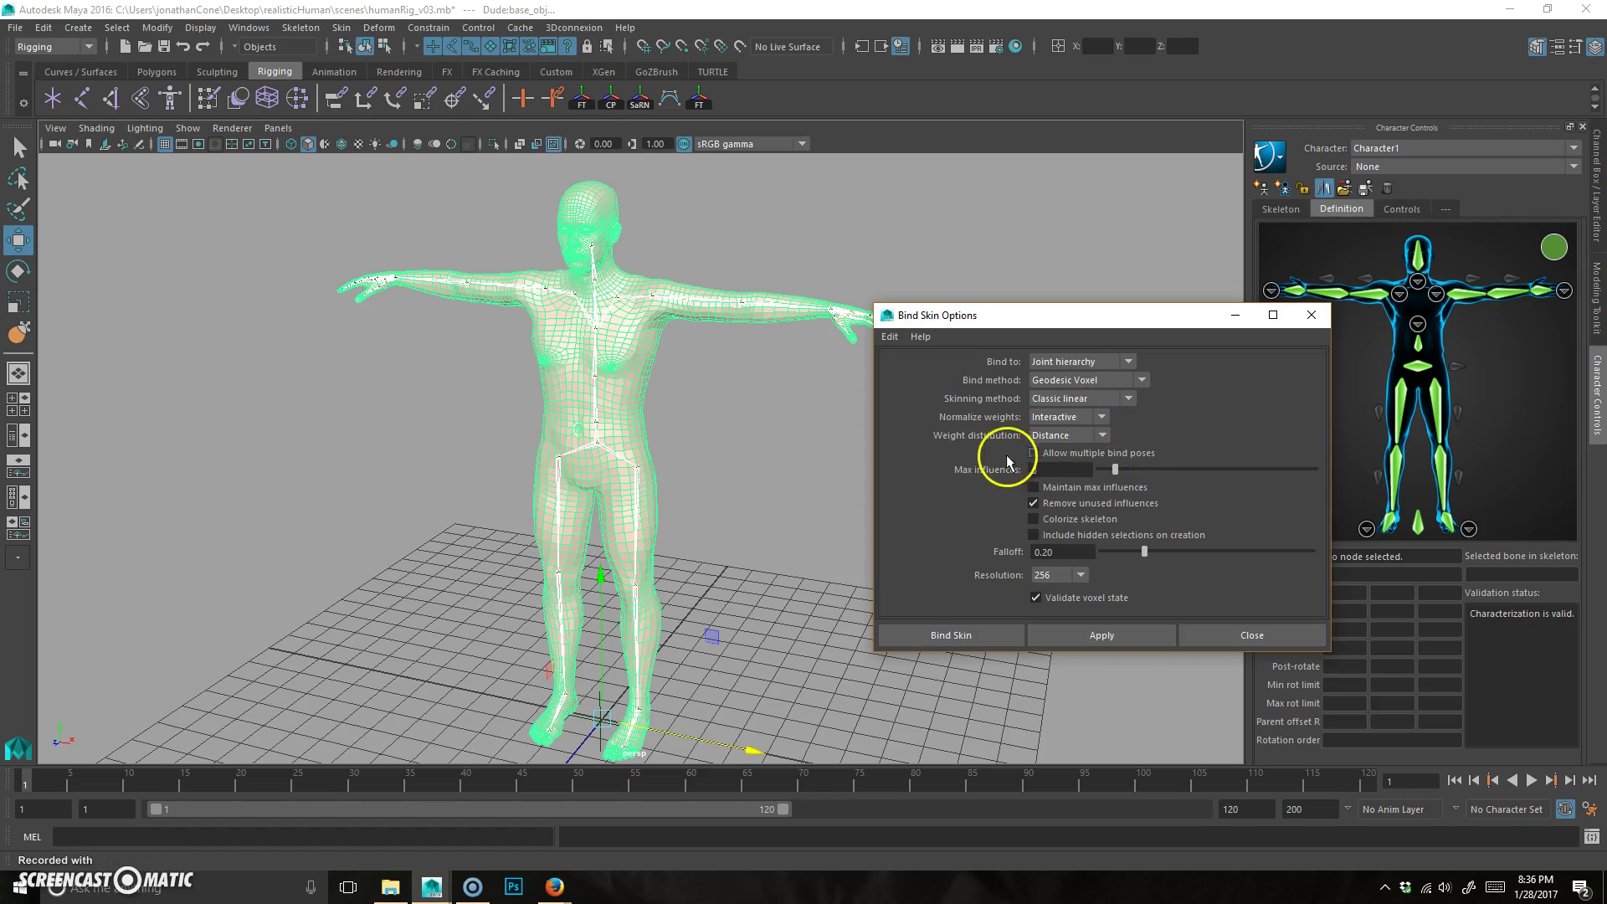
Bind the body mesh to the skeleton with max influences 3, falloff 0.20 and resolution 256.
drag(1069, 468, 1024, 468)
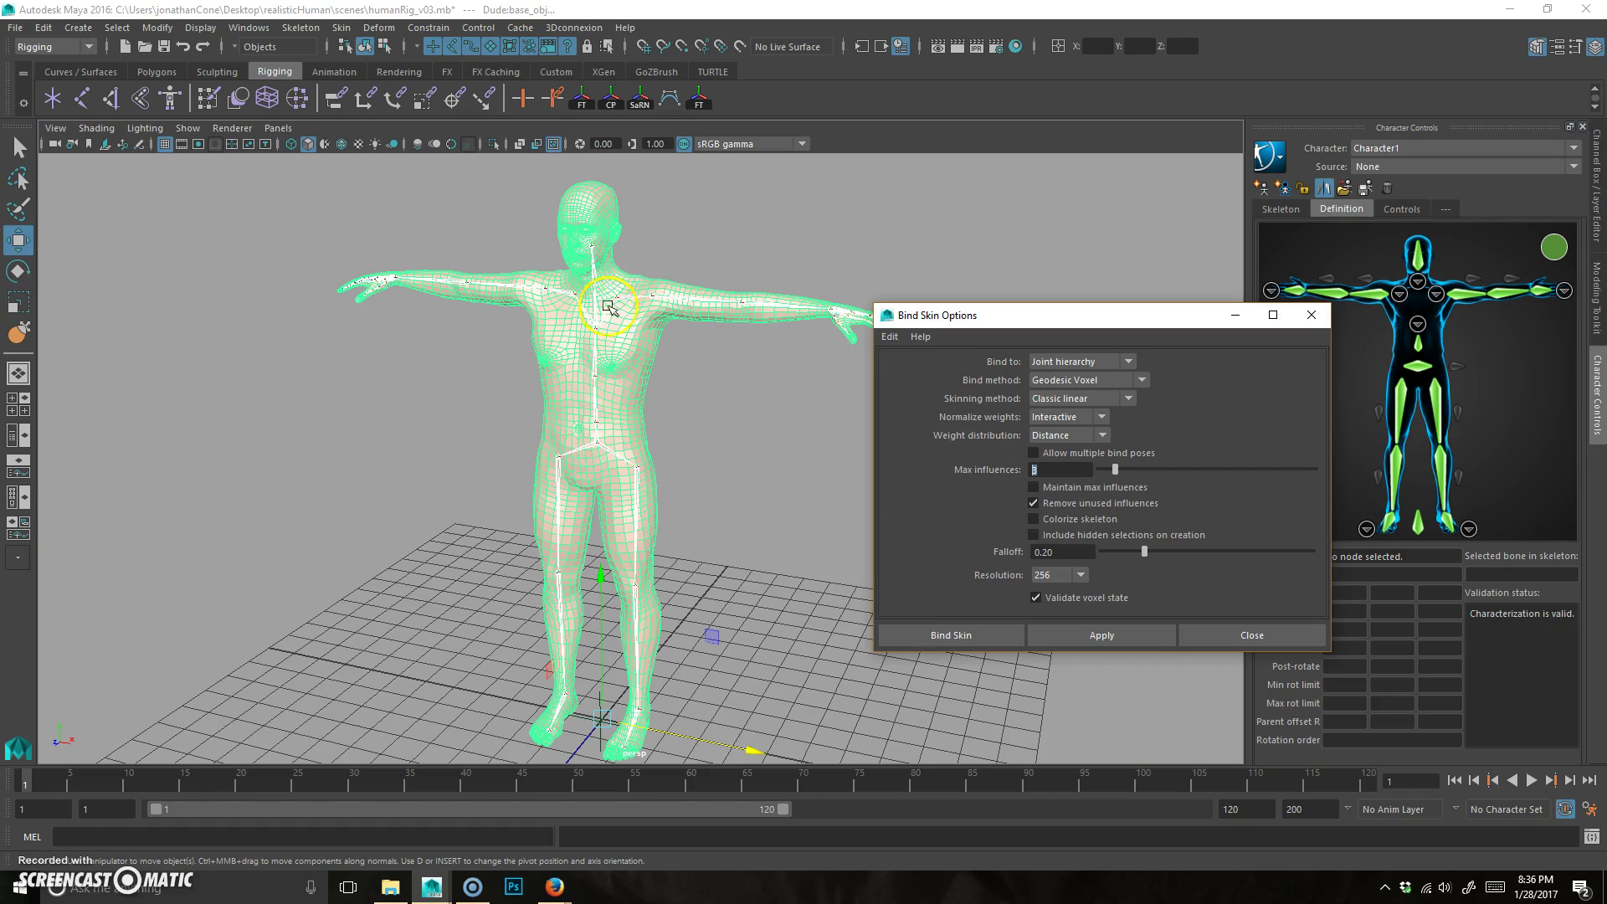
click(1063, 471)
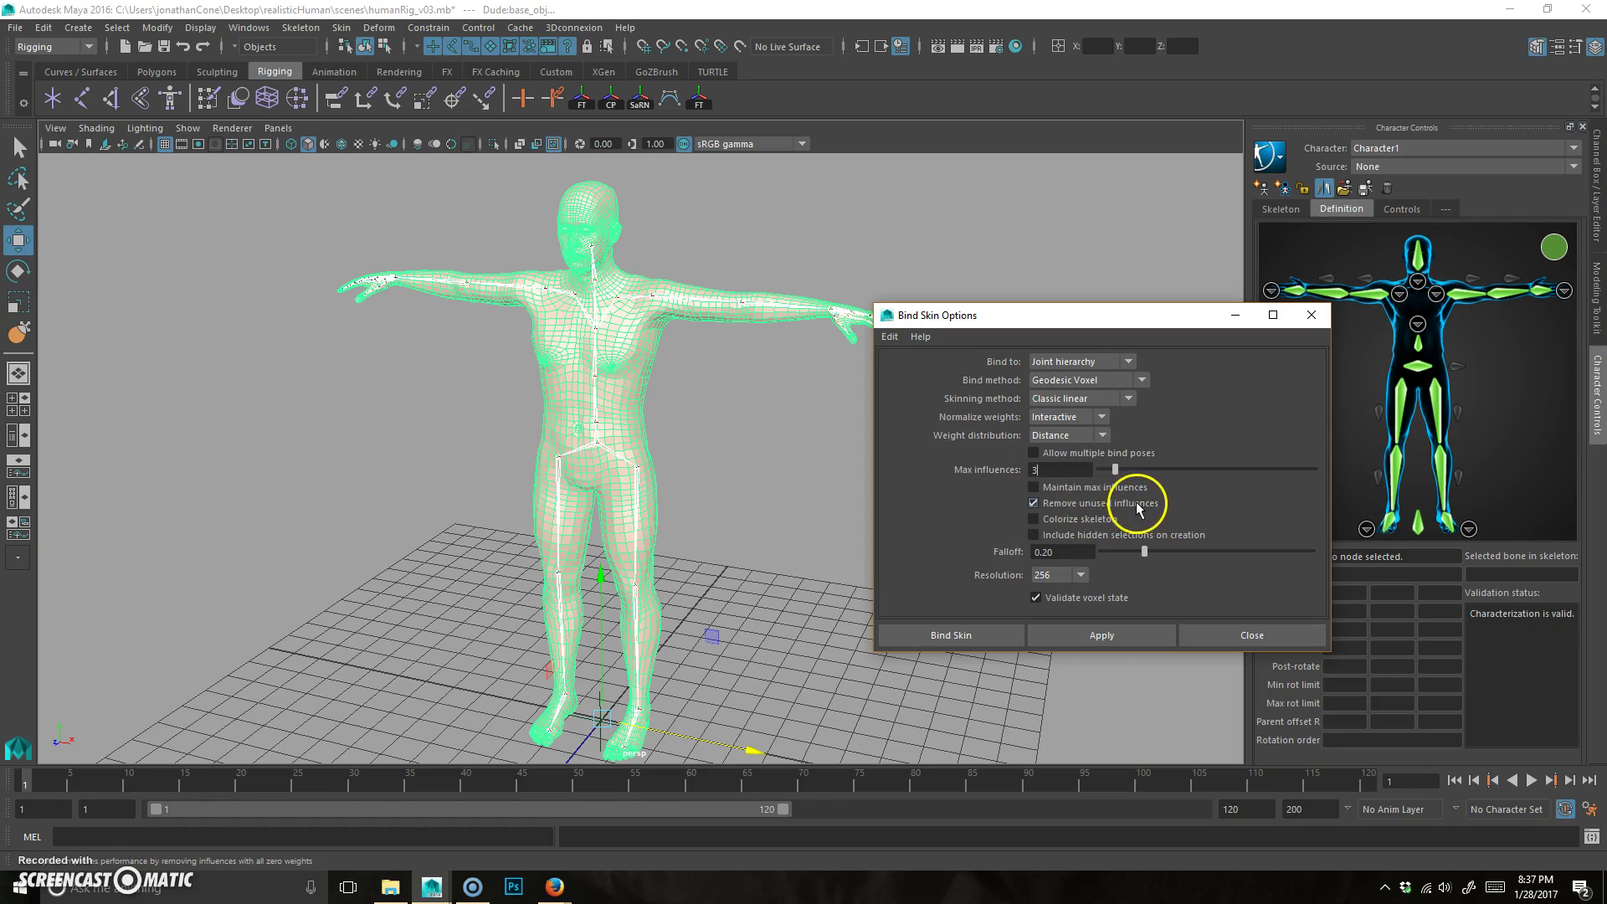
click(1061, 519)
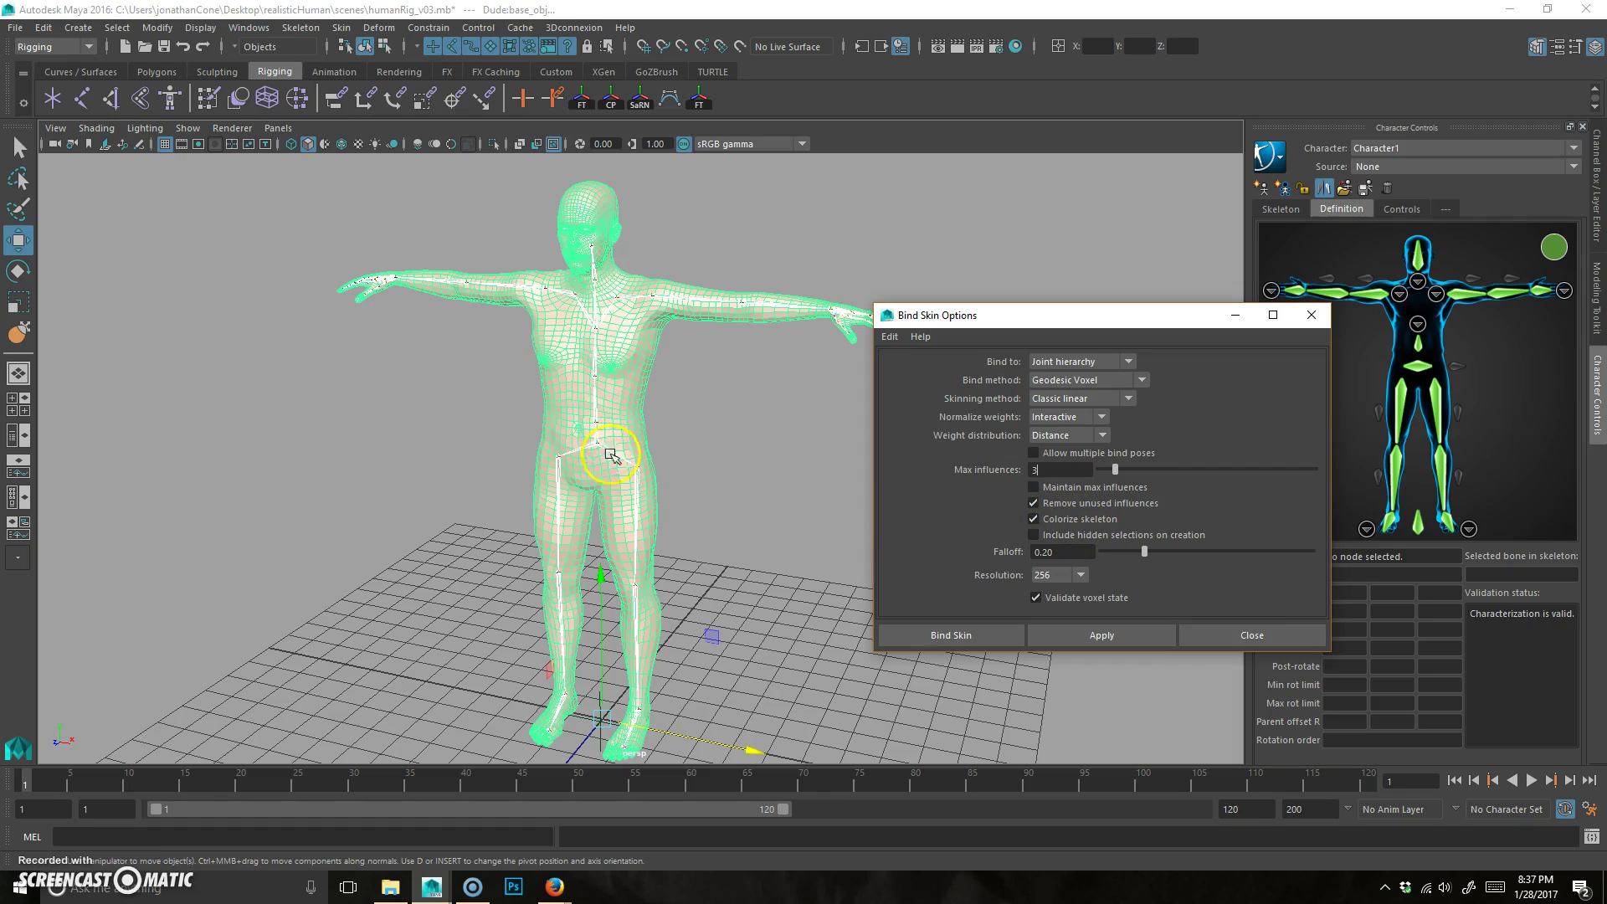
click(1080, 518)
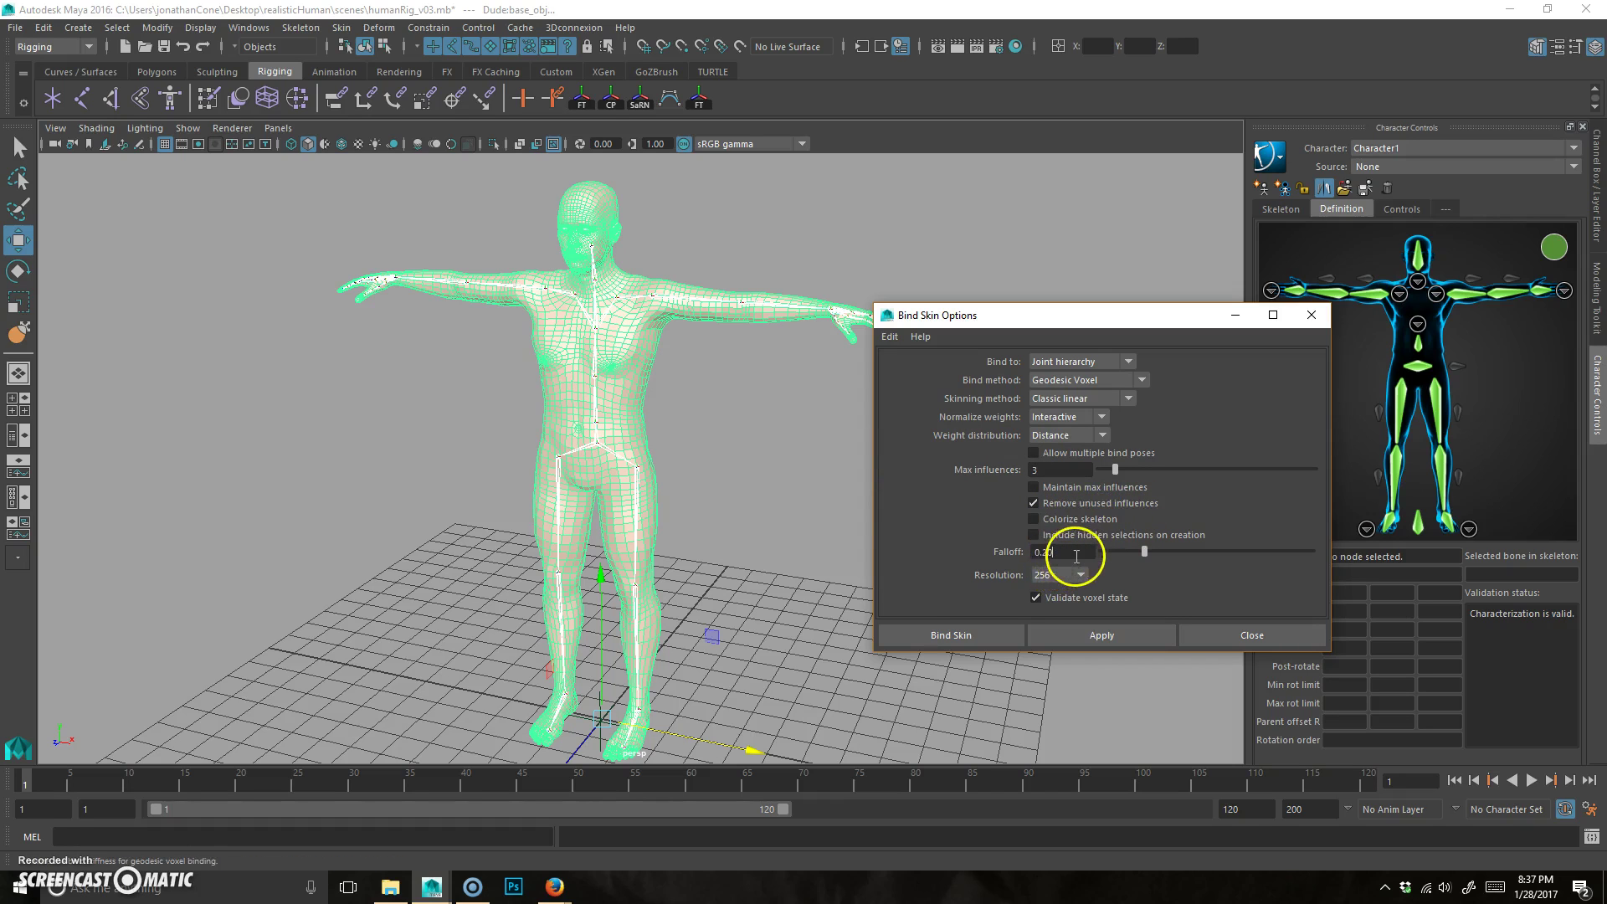
click(1043, 549)
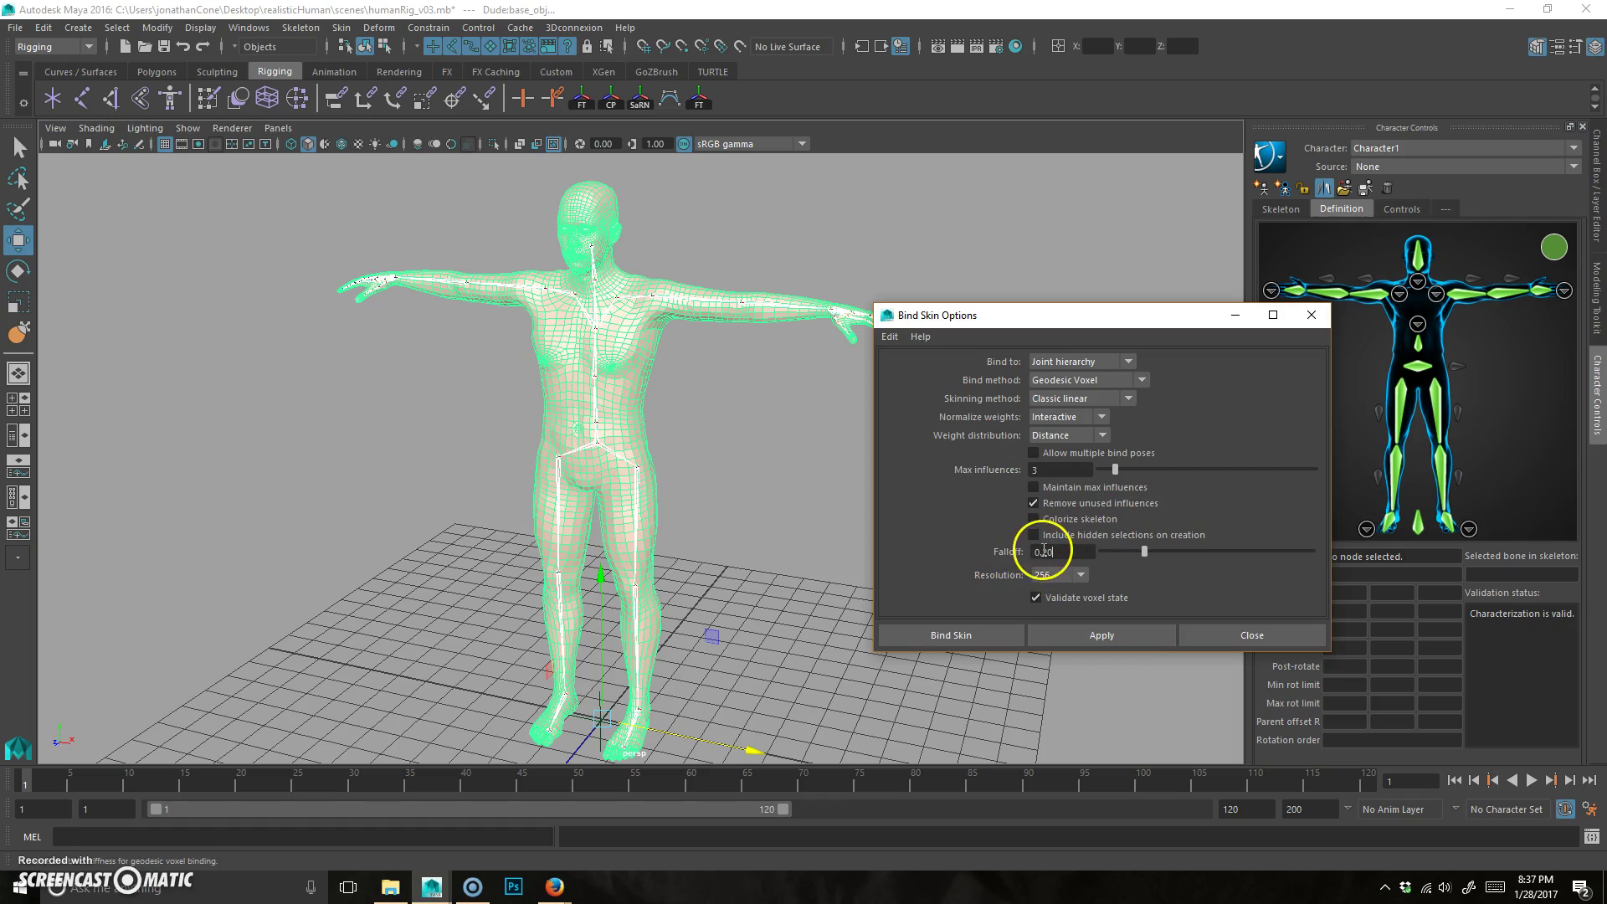
click(1079, 576)
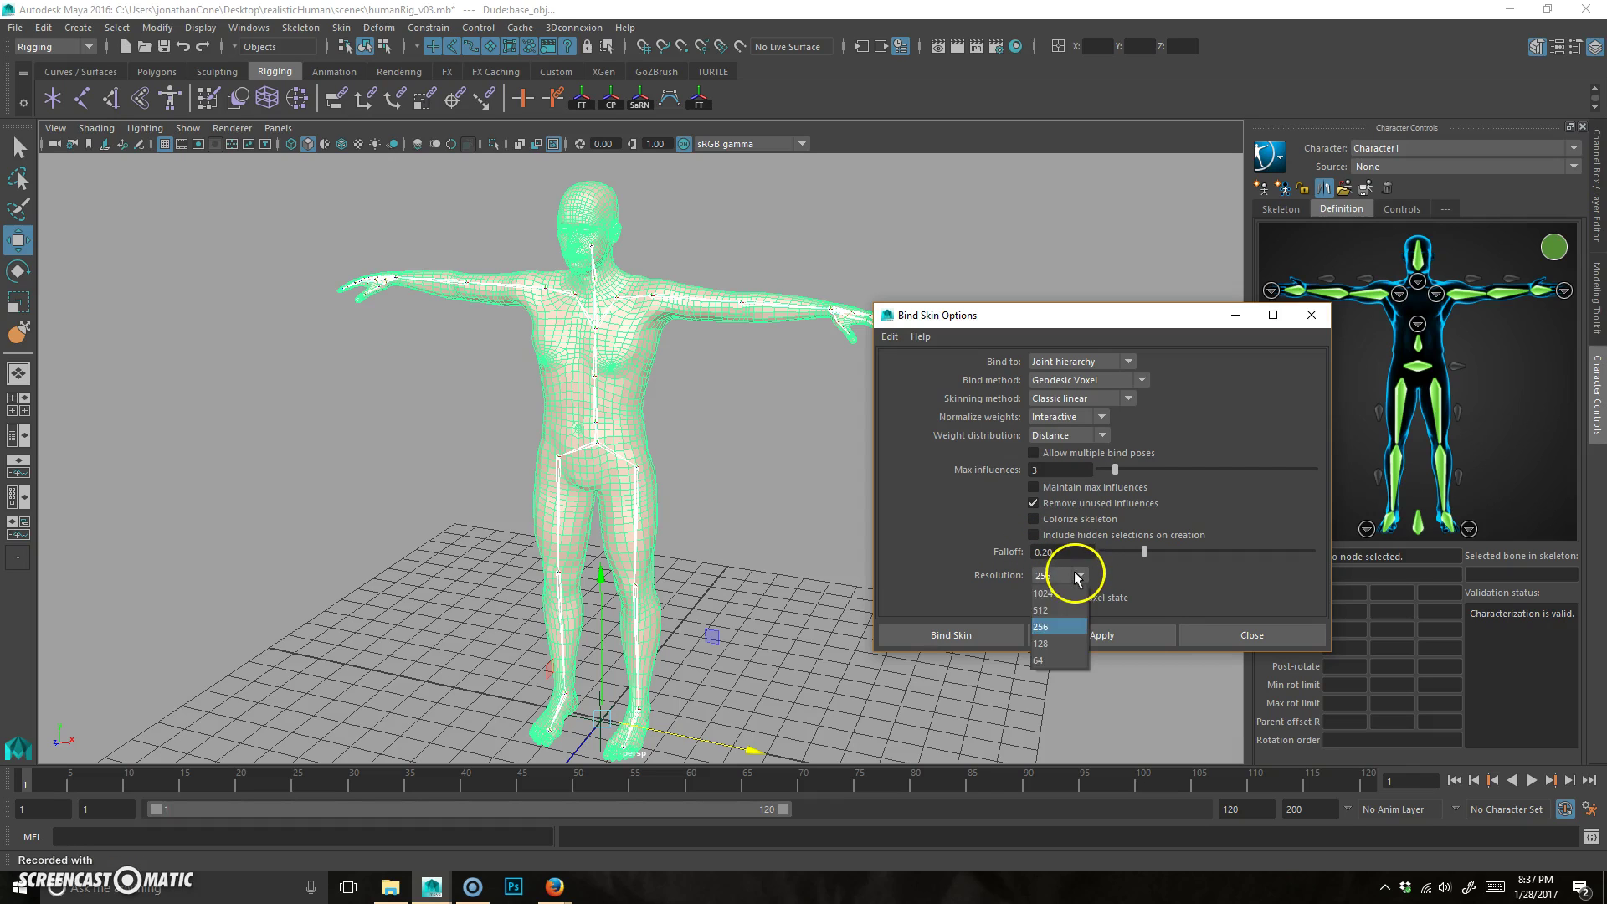
click(1066, 625)
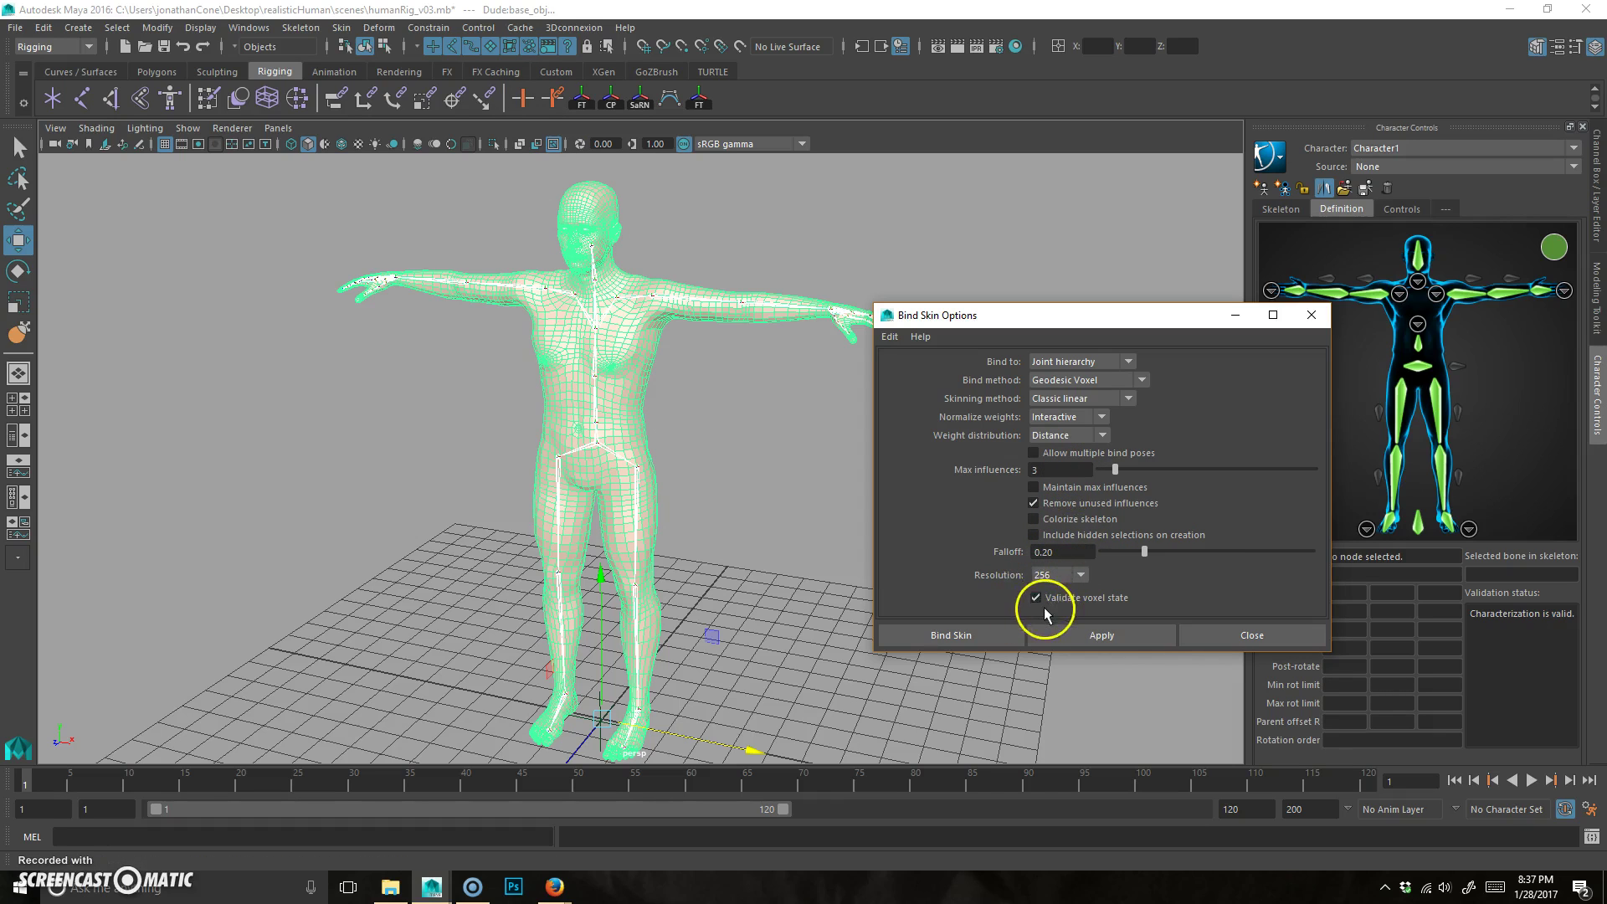
click(991, 633)
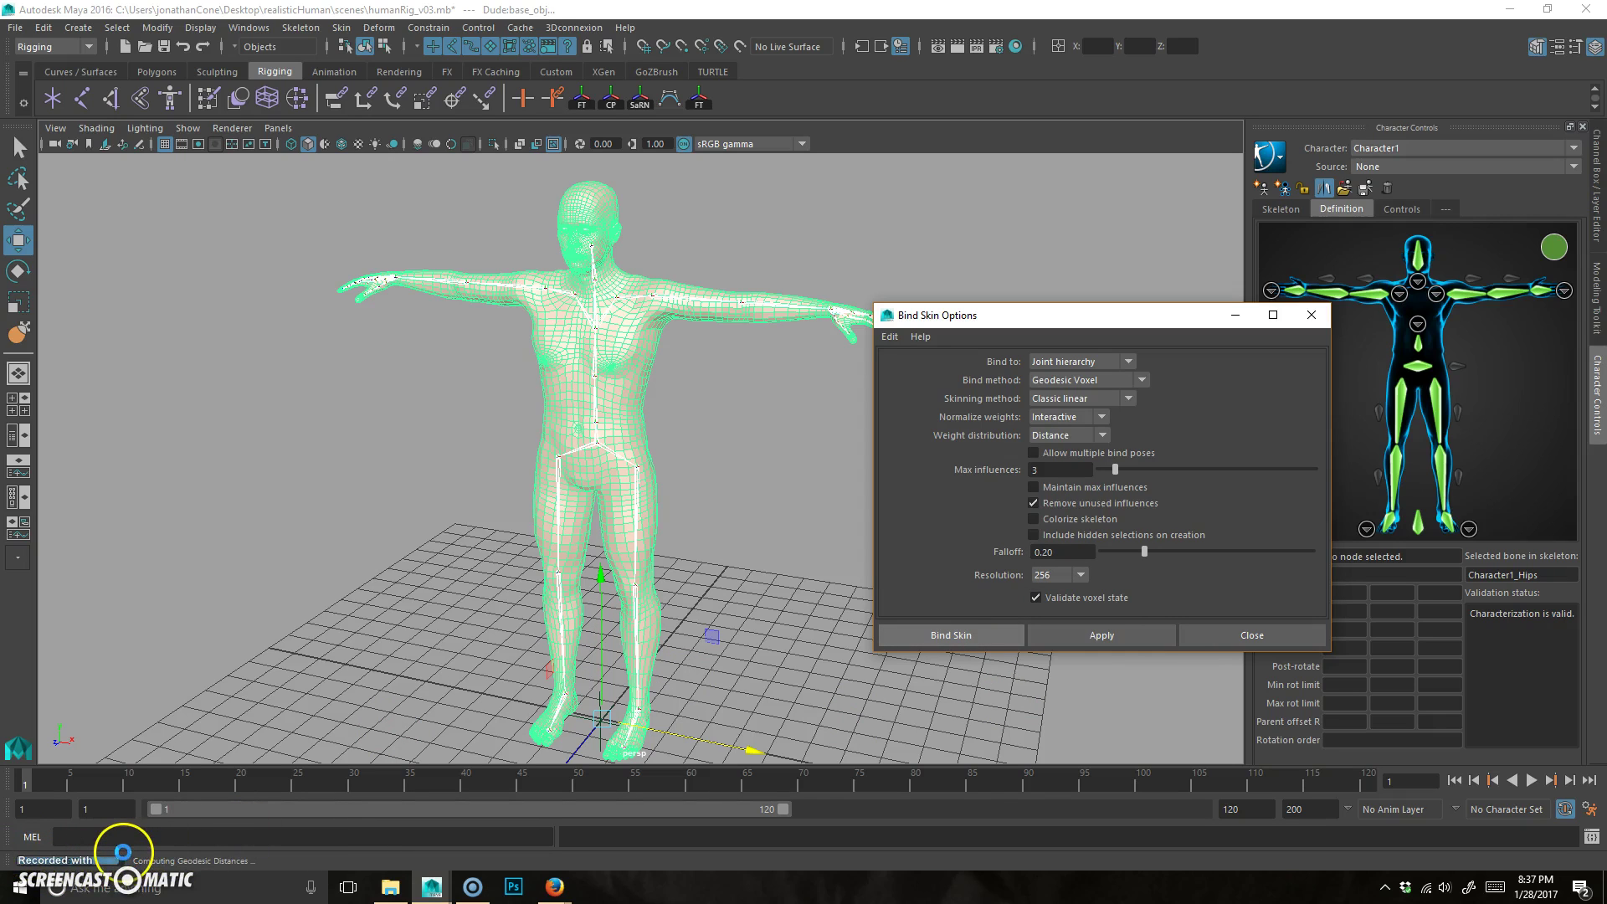
Test the skin deformation by rotating the left lower-leg joint at the knee, and undo the rotation.
click(782, 559)
click(636, 603)
key(e)
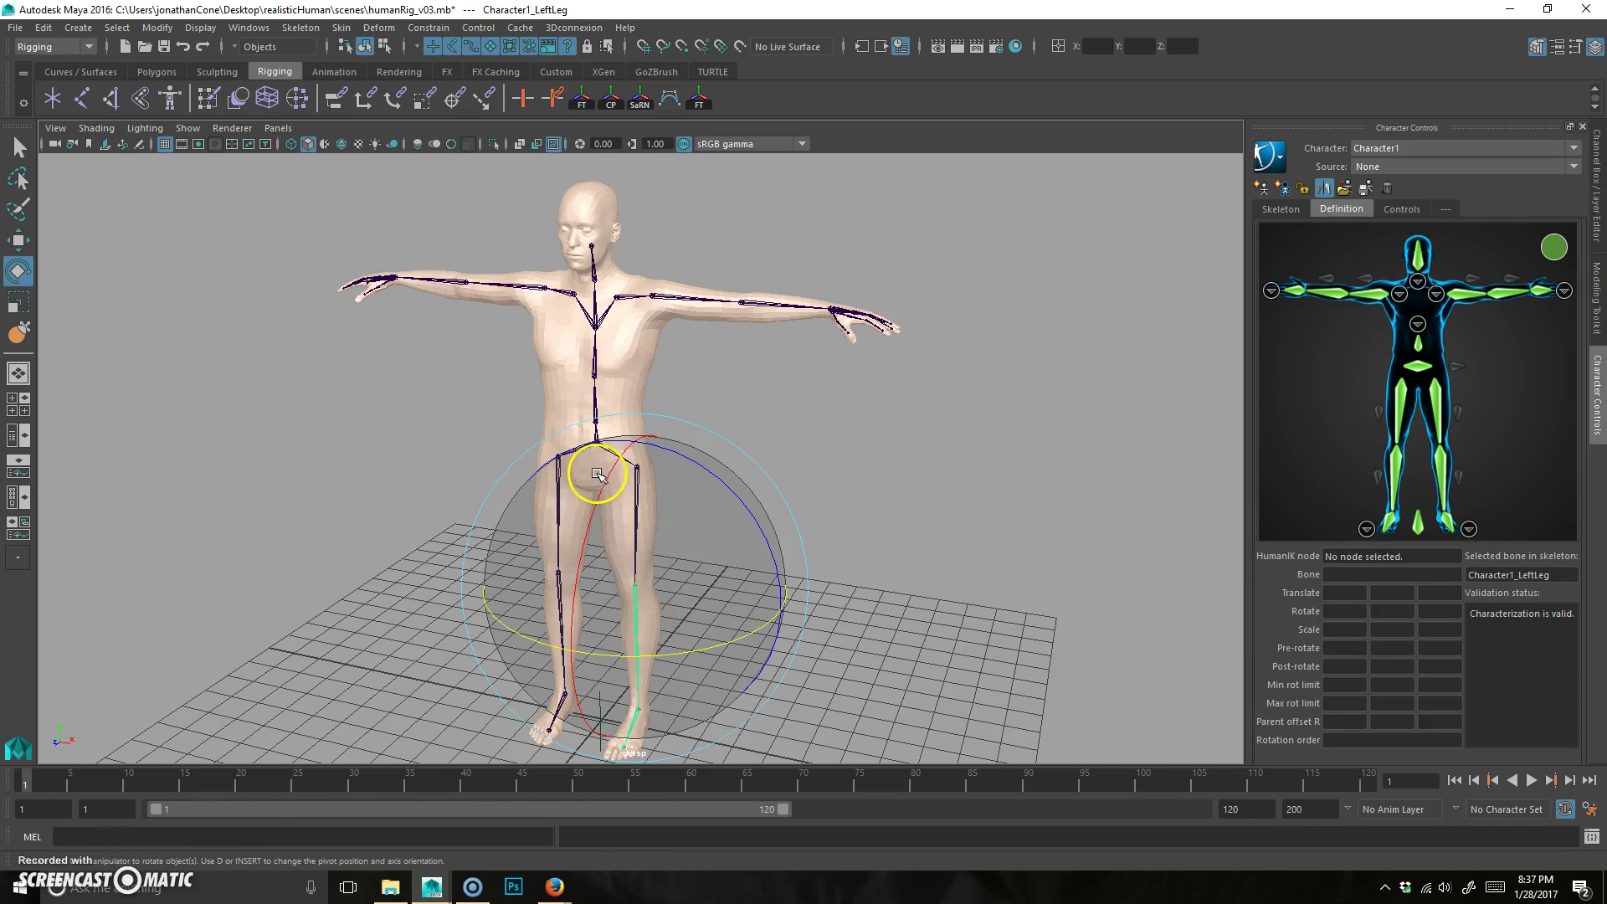
drag(607, 482, 674, 578)
key(ctrl+z)
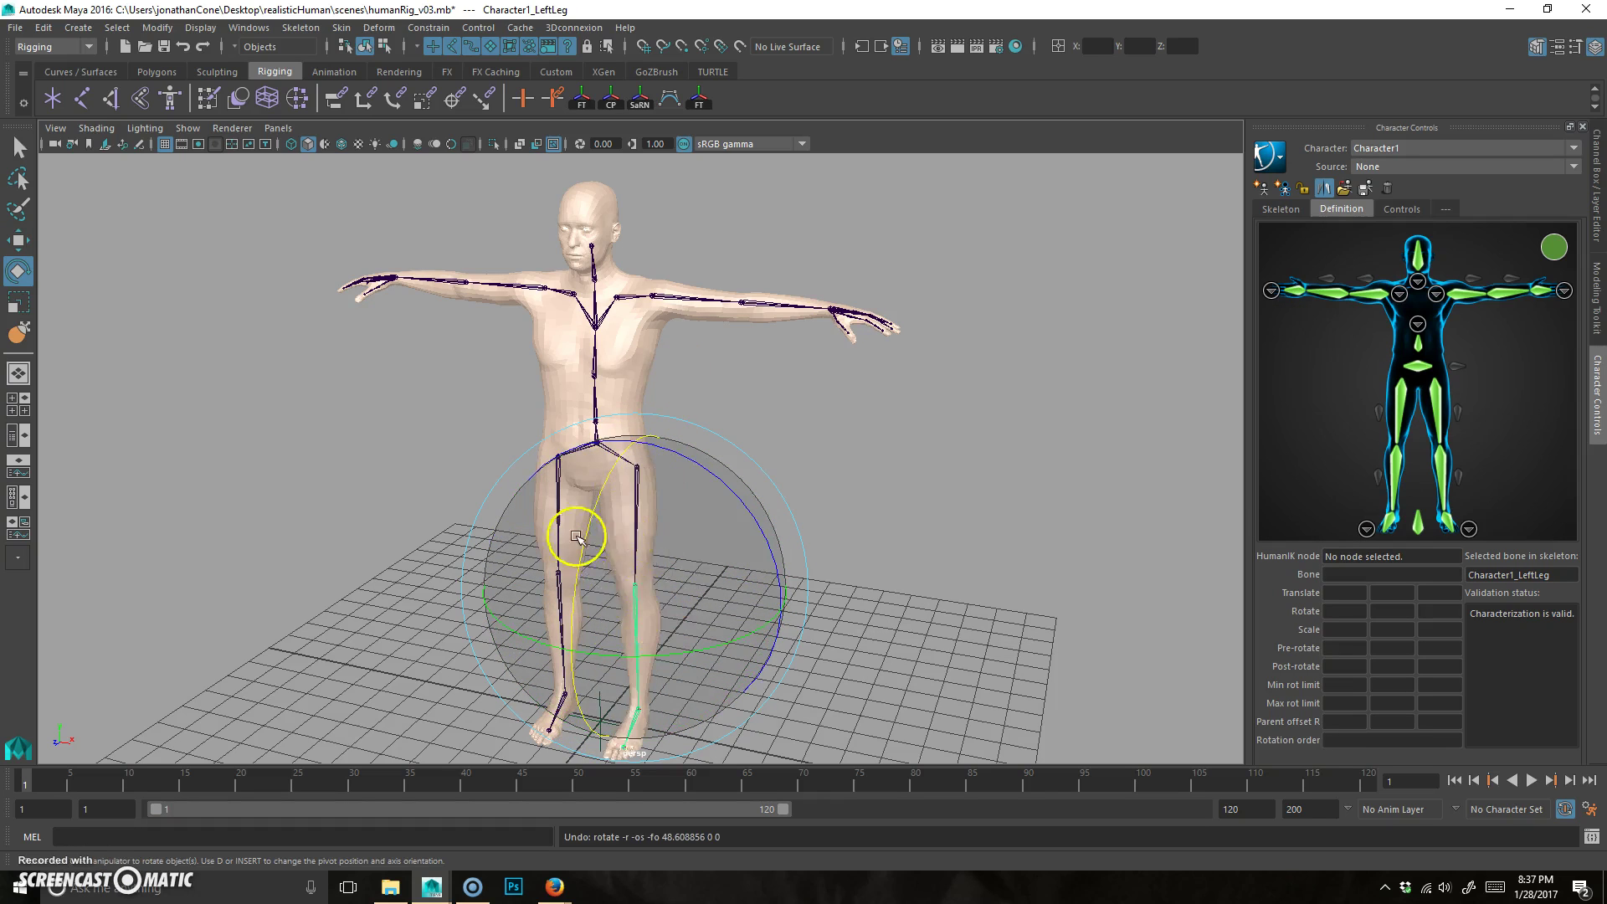
Select the hips joint and create a HumanIK Control Rig for Character1.
scroll(589, 499, up, 2)
alt+middle_drag(588, 500, 631, 505)
click(812, 377)
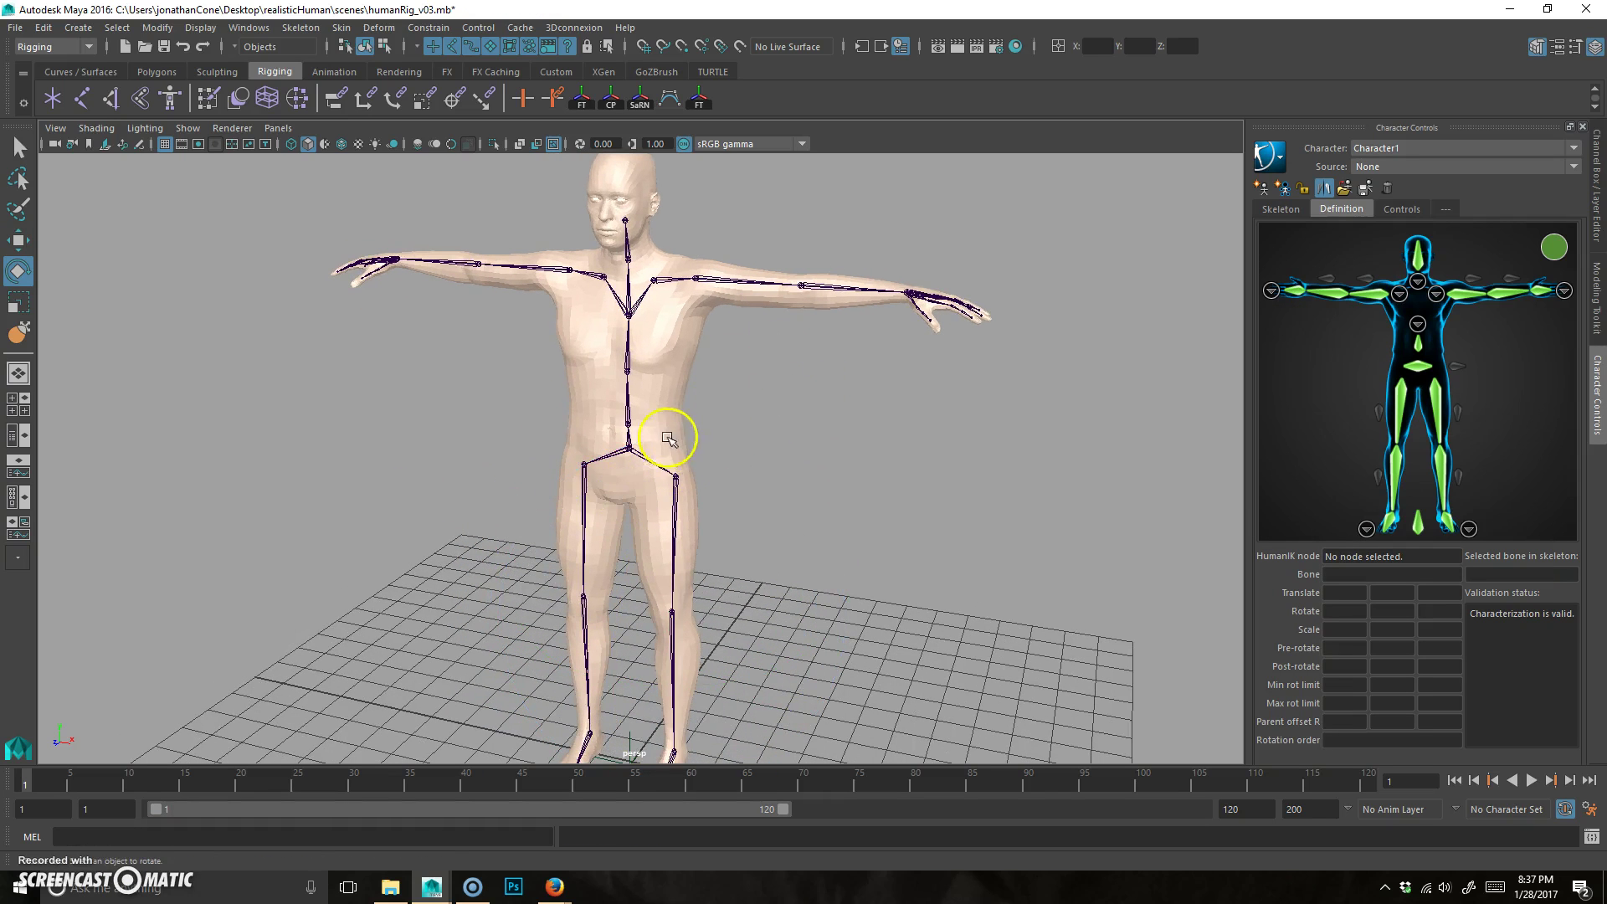
click(646, 459)
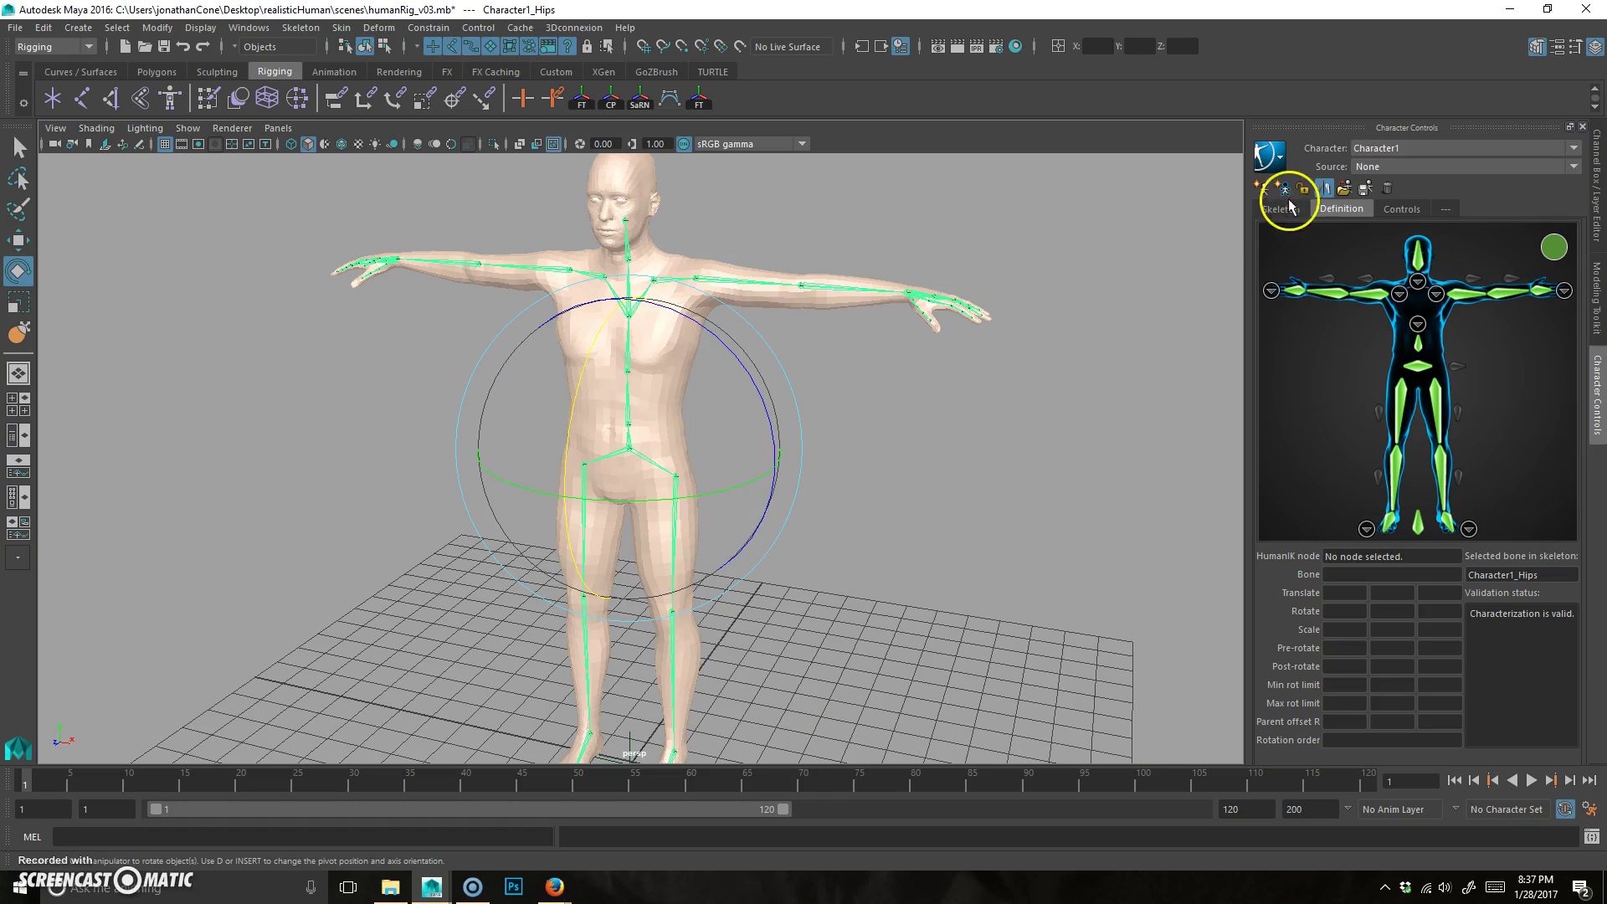
click(1278, 155)
mouse_move(1335, 167)
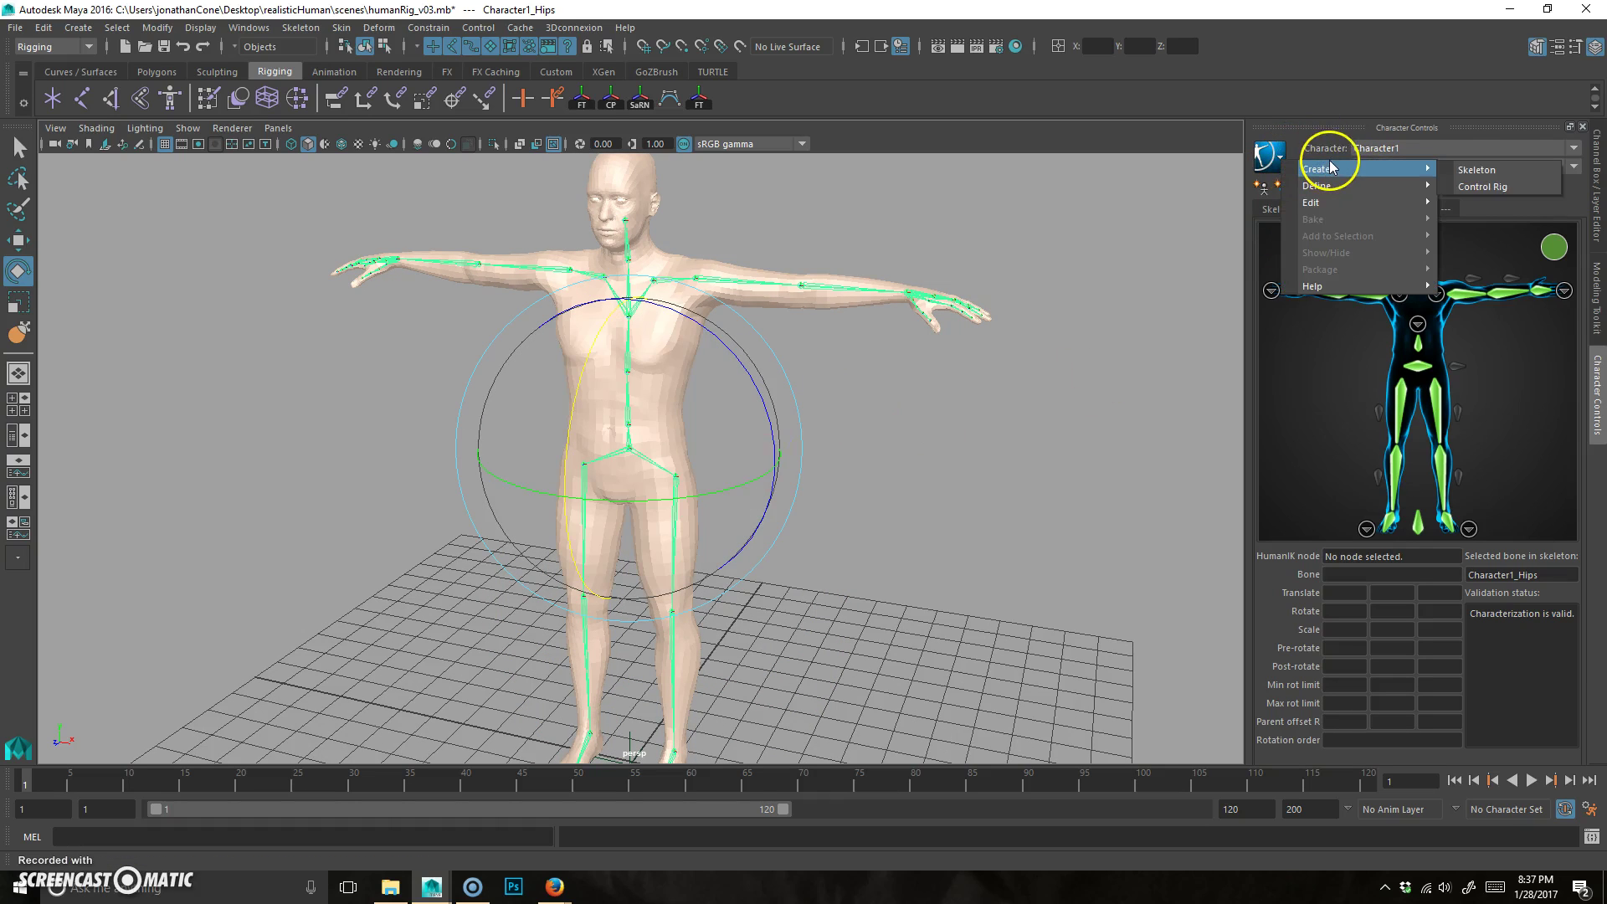
click(1498, 191)
click(1528, 182)
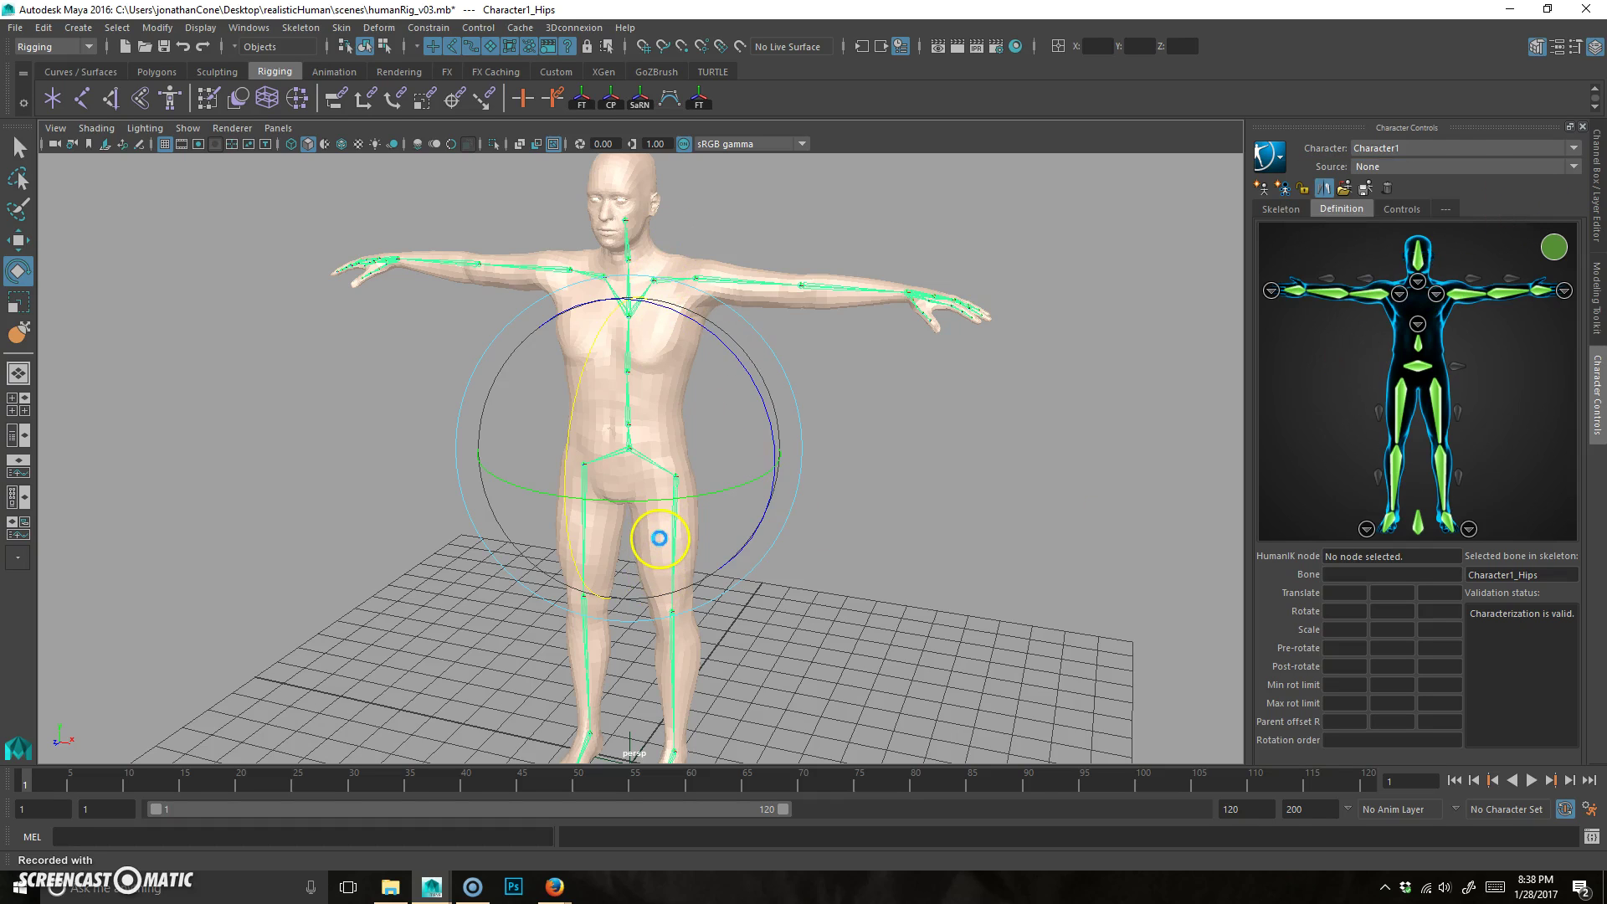
click(763, 476)
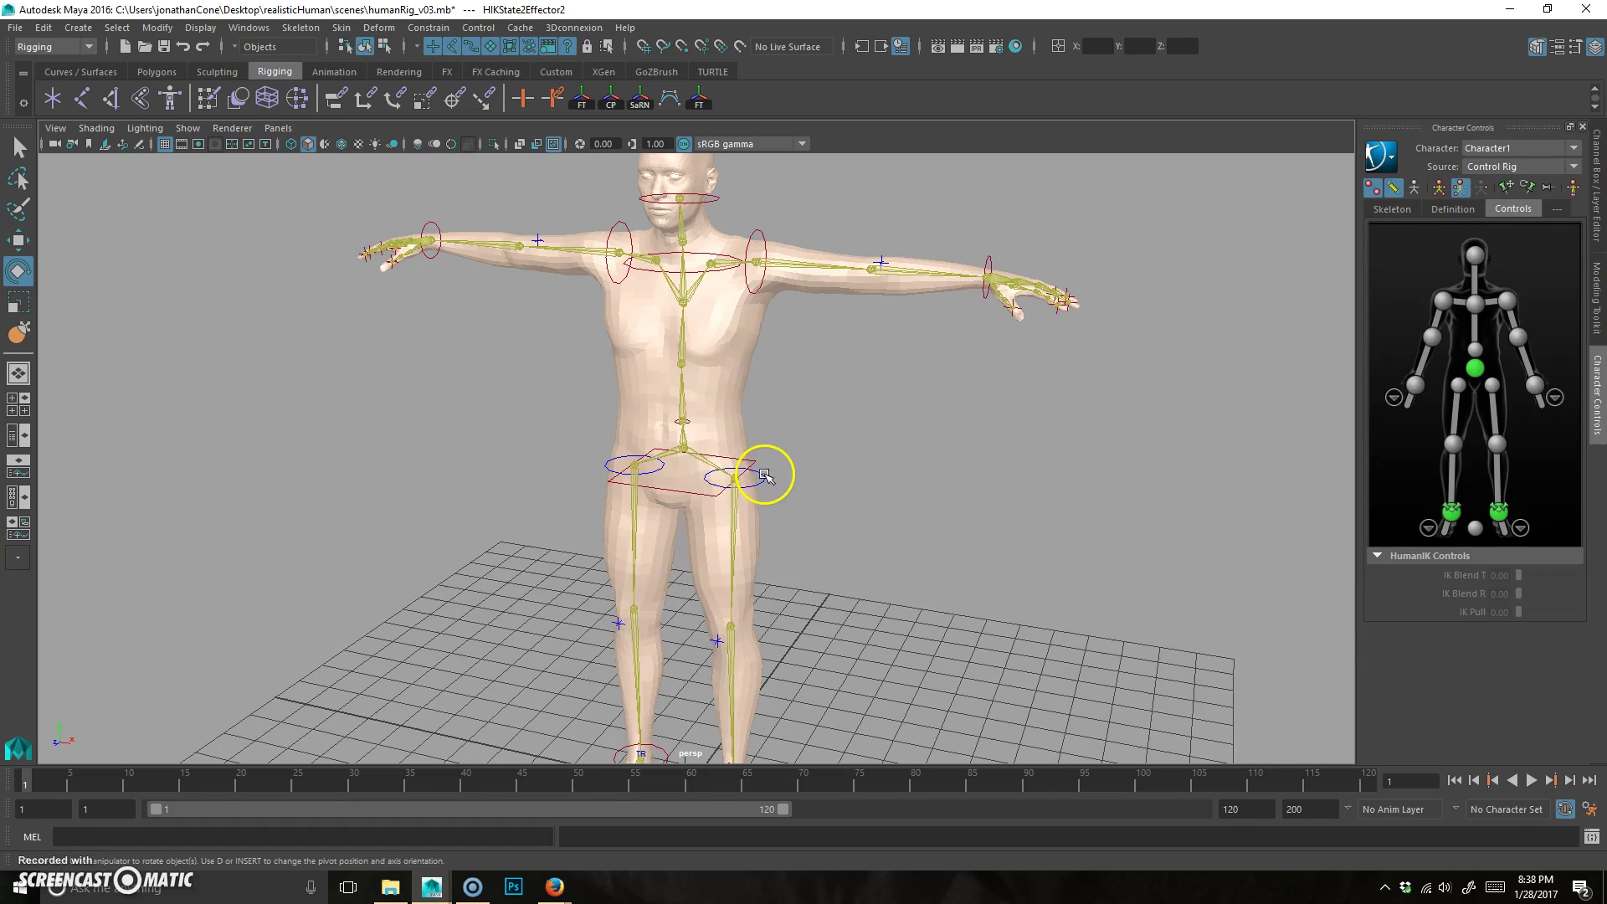
Test the control rig's leg by moving the left ankle effector, and undo the move.
alt+right_drag(965, 525, 846, 552)
alt+middle_drag(846, 552, 856, 430)
click(710, 617)
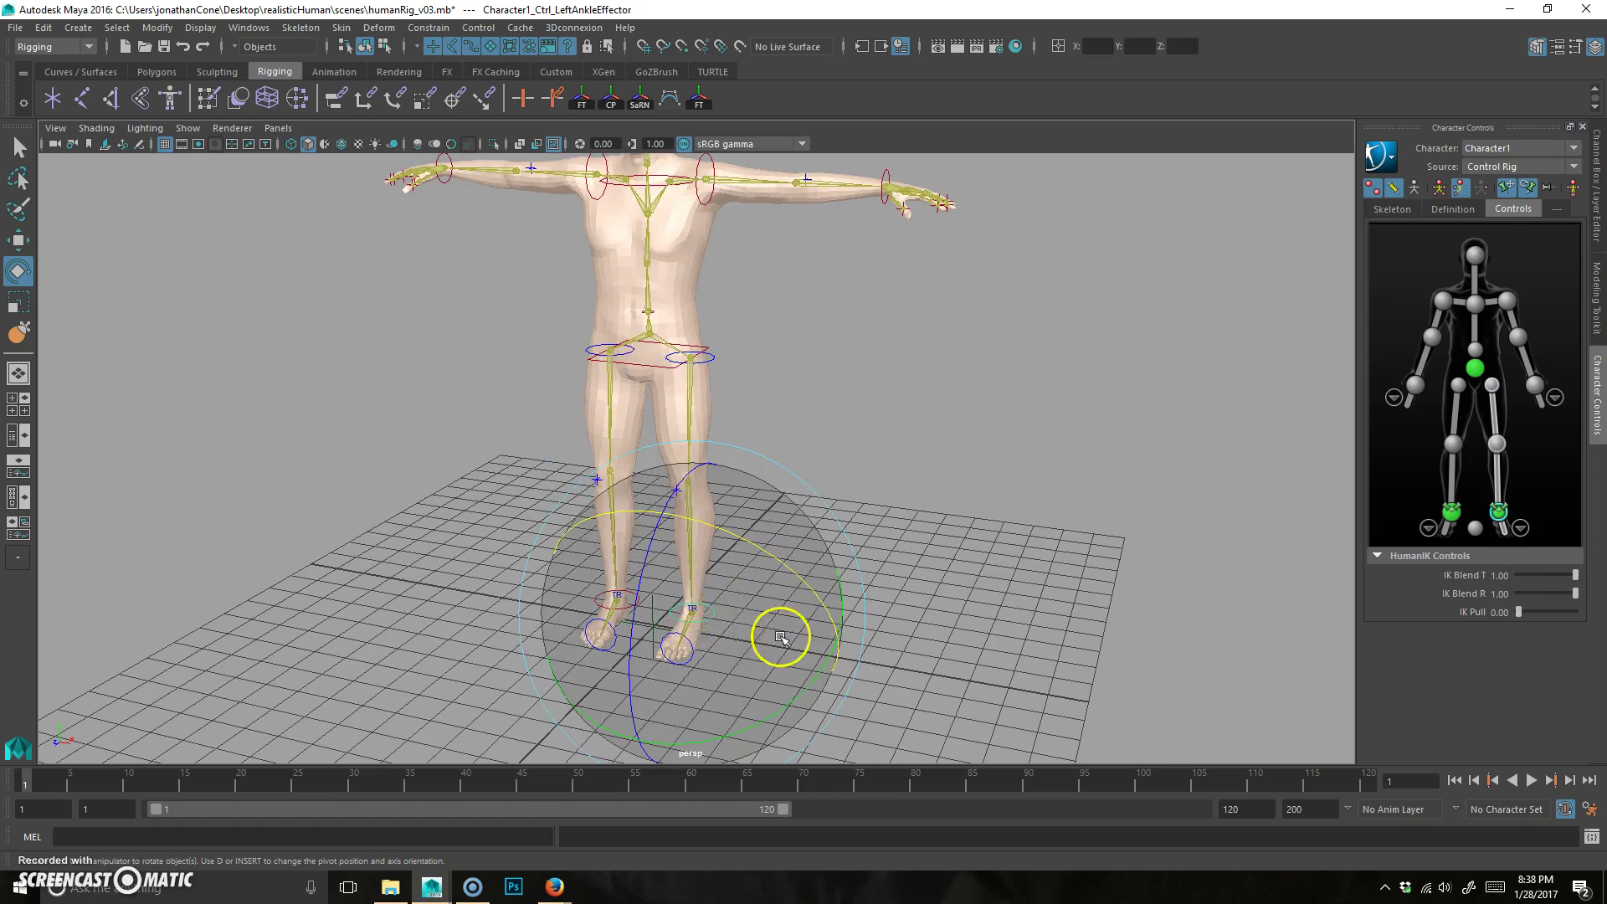
alt+drag(778, 635, 728, 636)
key(w)
middle_drag(639, 540, 681, 505)
key(ctrl+z)
Test the arm control by rotating the left shoulder effector downward, and undo the rotation.
alt+right_drag(867, 375, 710, 389)
alt+middle_drag(709, 389, 712, 497)
alt+drag(674, 496, 770, 489)
alt+middle_drag(661, 406, 674, 423)
click(706, 367)
key(e)
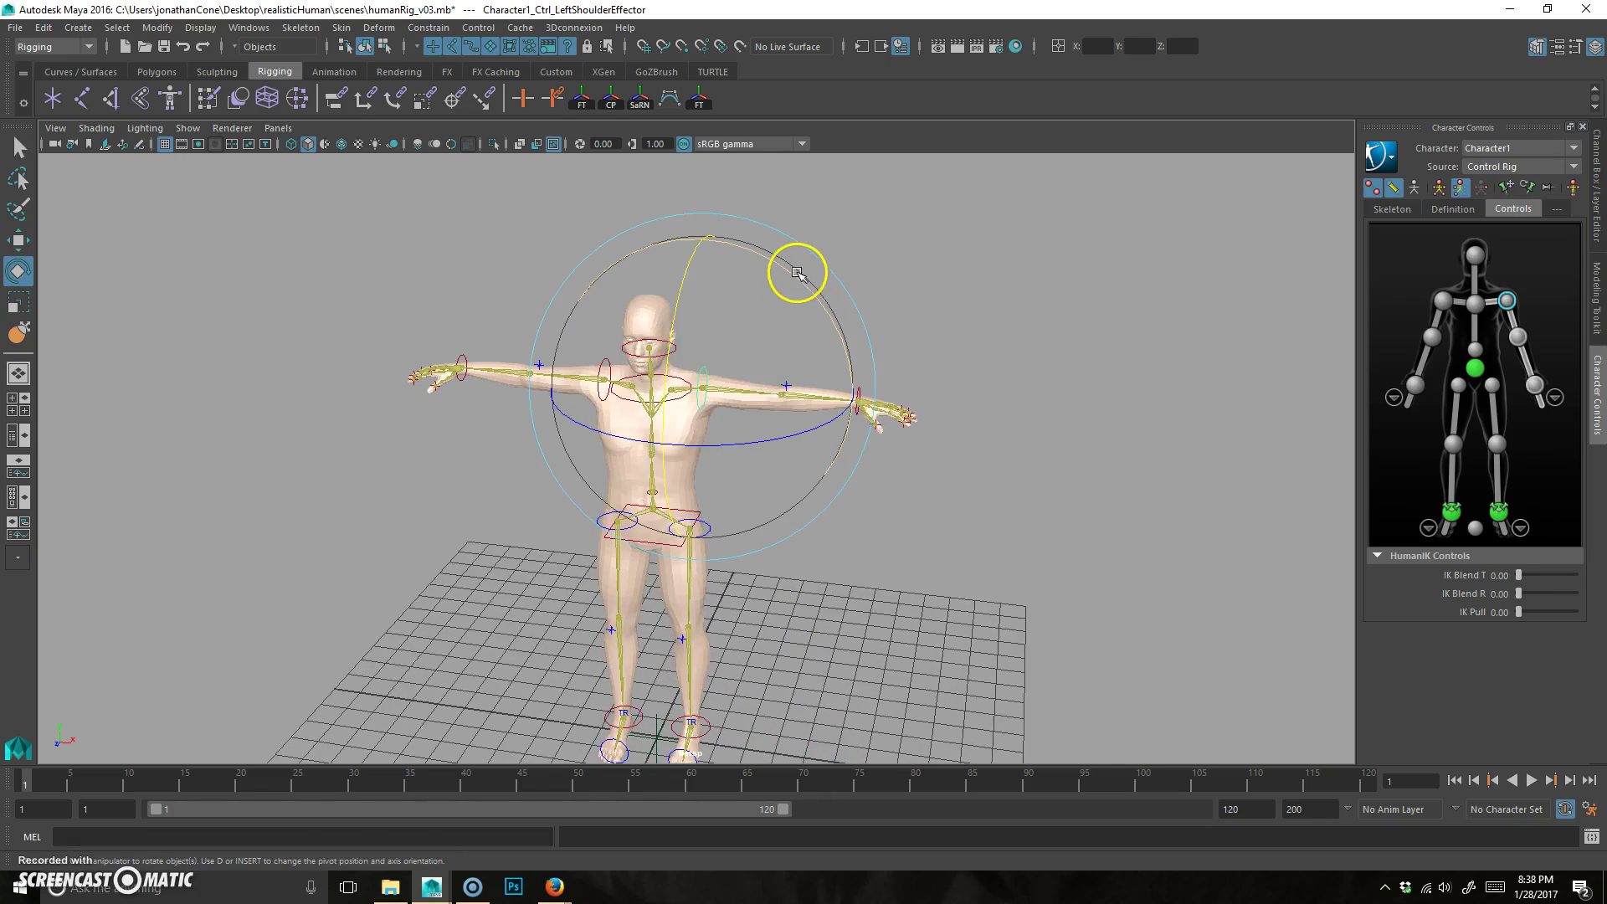
drag(795, 269, 796, 466)
key(ctrl+z)
Test the rig's leg IK by lowering the hips effector until the knees bend, and undo the move.
alt+right_drag(489, 522, 739, 495)
alt+drag(739, 494, 574, 492)
alt+right_drag(574, 491, 747, 576)
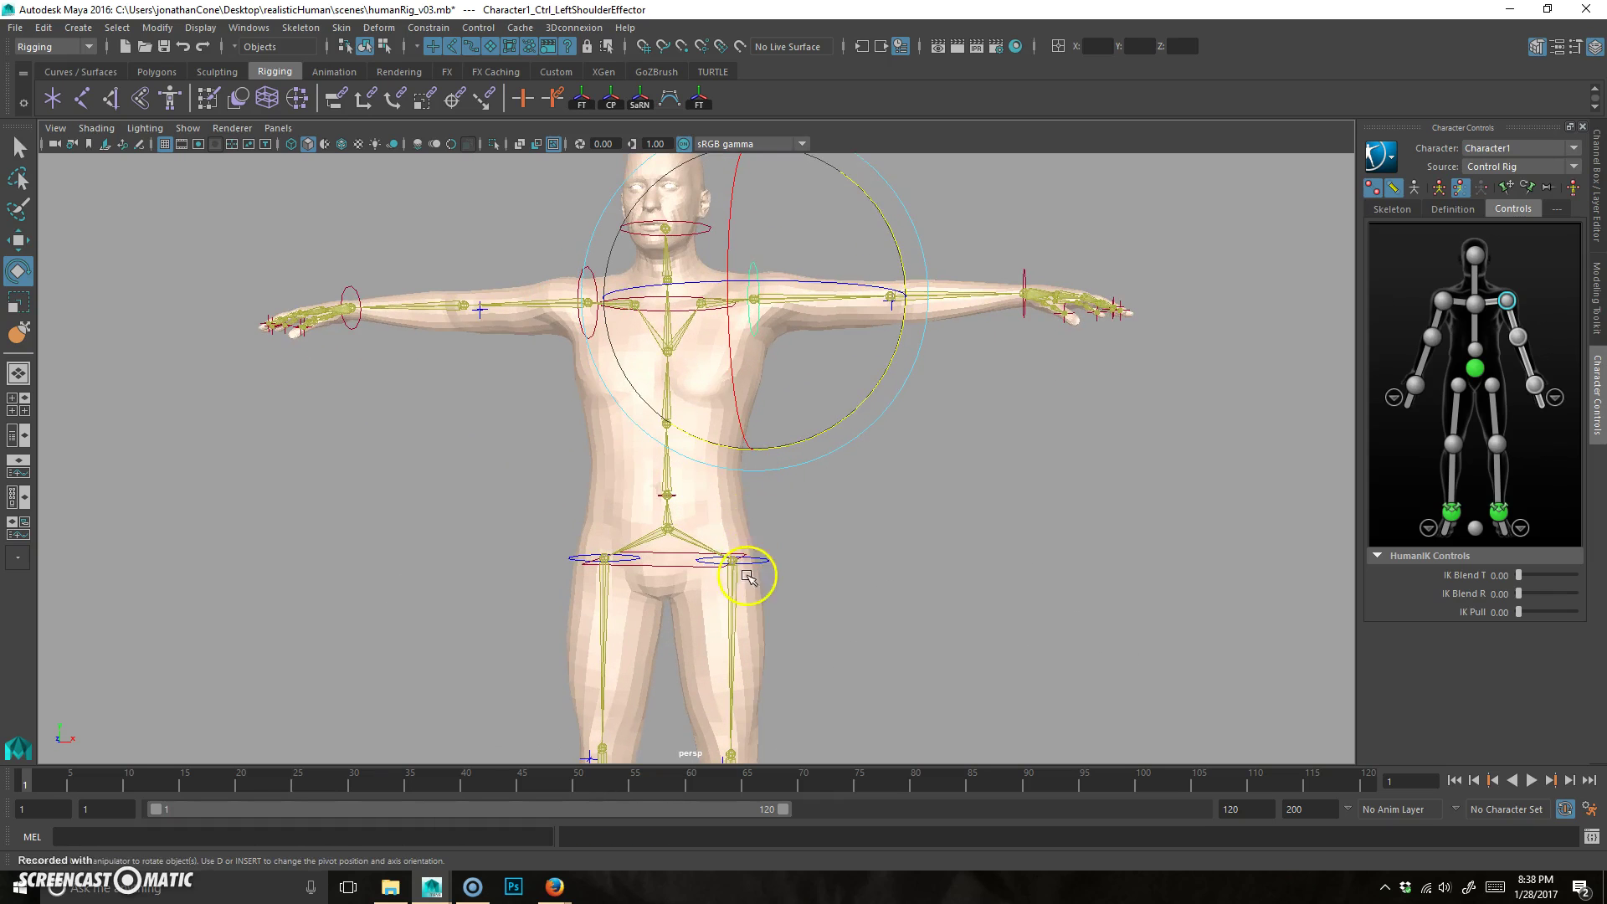
click(667, 560)
alt+drag(667, 559, 661, 515)
key(w)
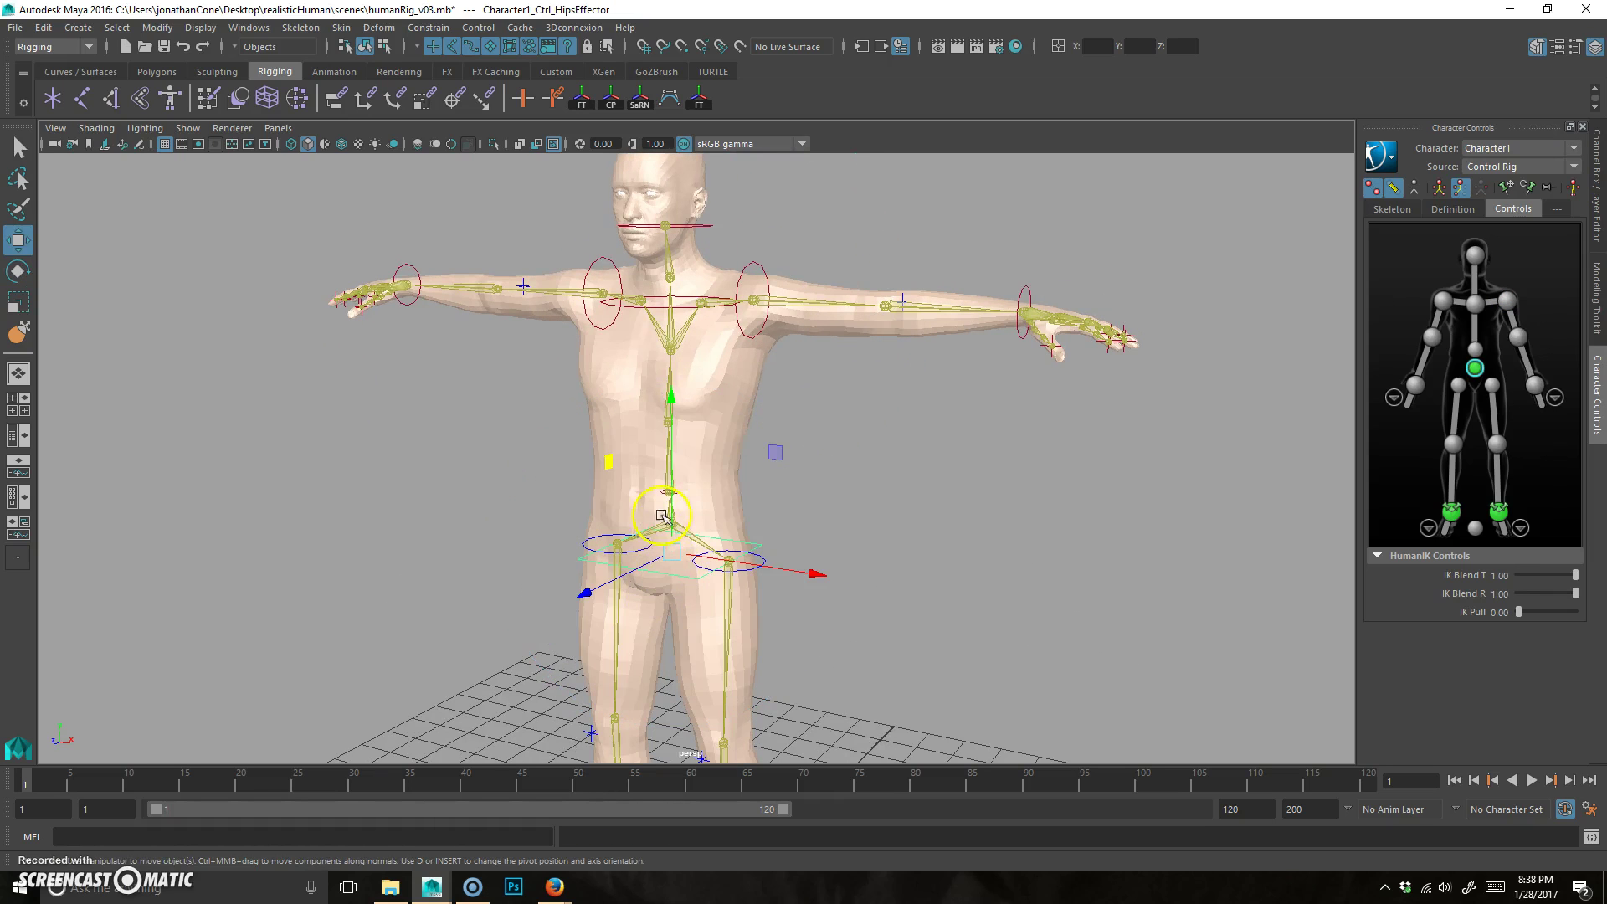
drag(613, 459, 638, 493)
scroll(655, 587, down, 3)
alt+middle_drag(816, 614, 770, 494)
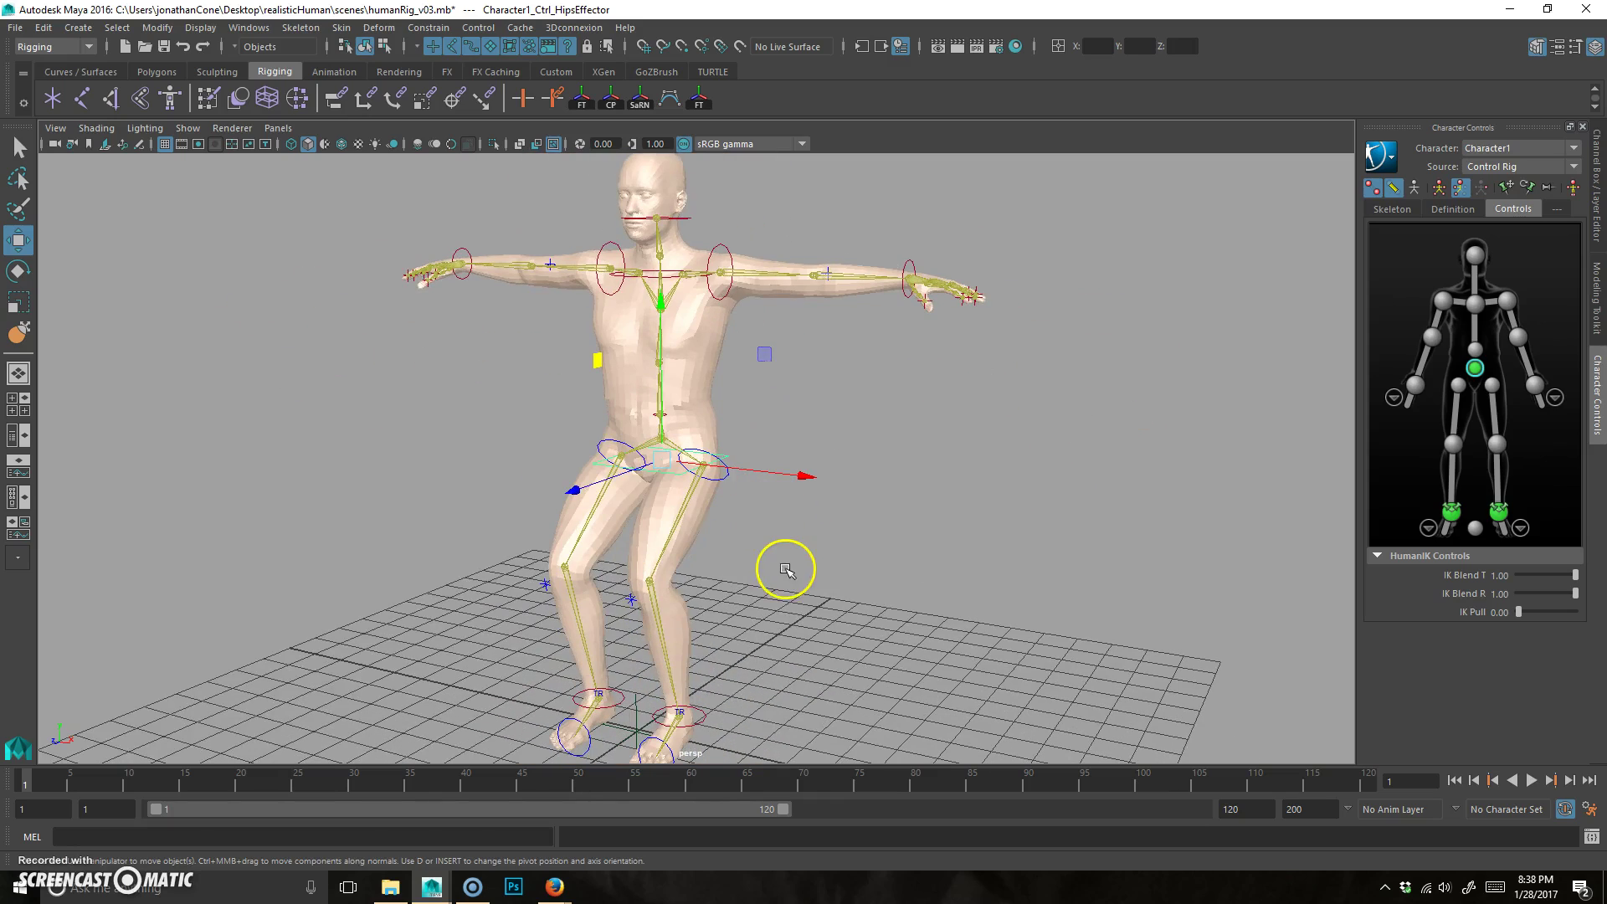
alt+drag(787, 576, 800, 539)
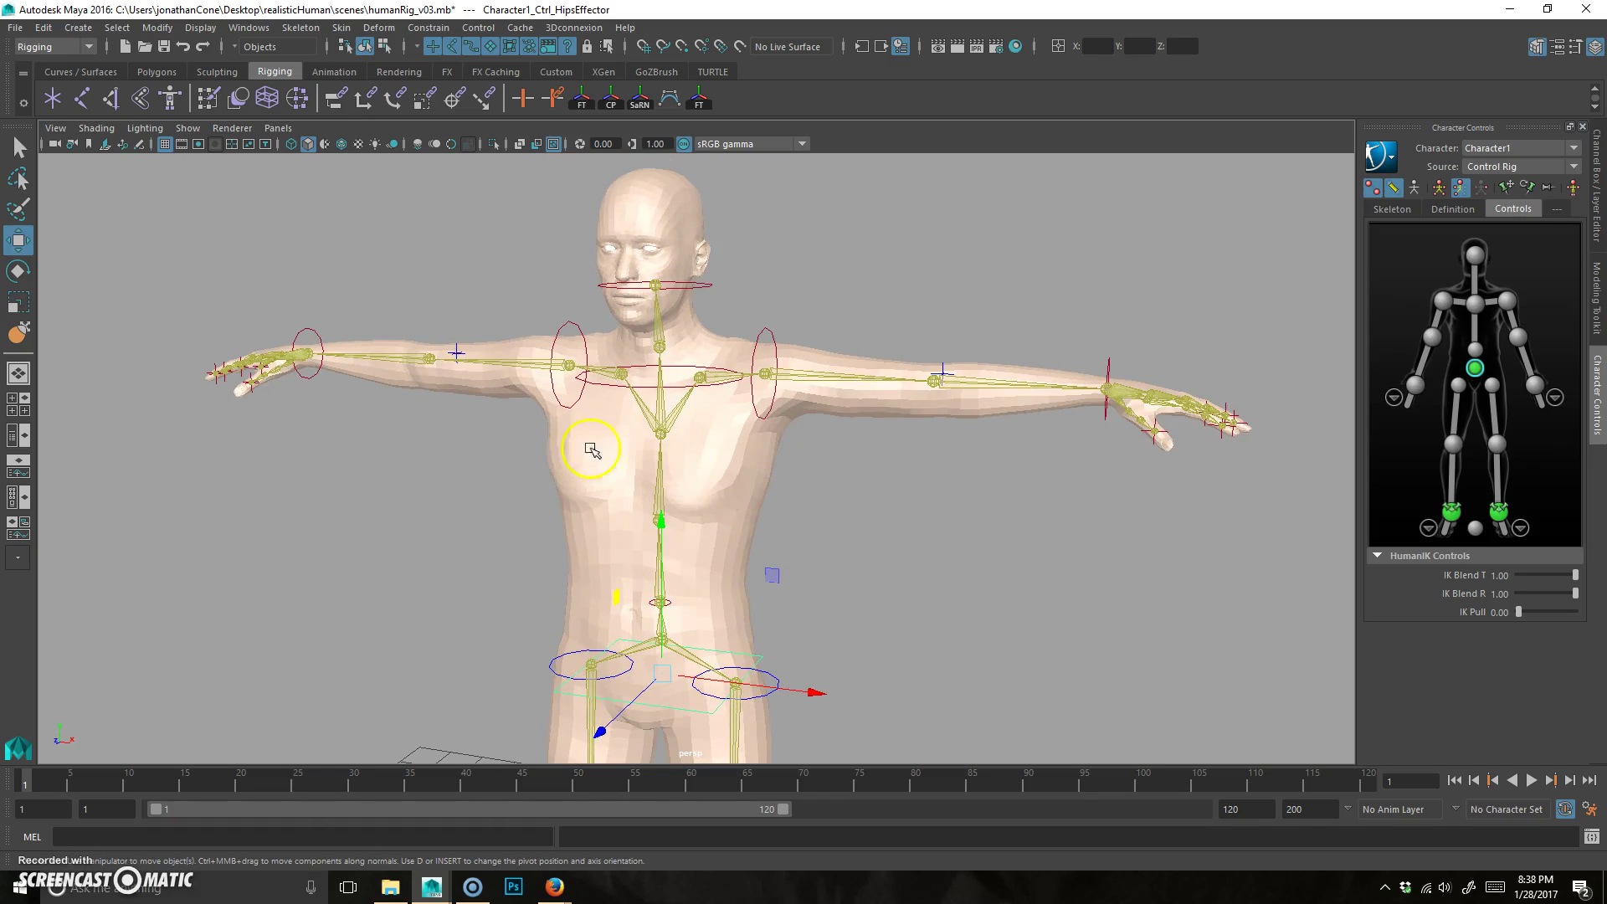
Select the left shoulder effector and activate the Rotate tool.
alt+drag(591, 449, 791, 329)
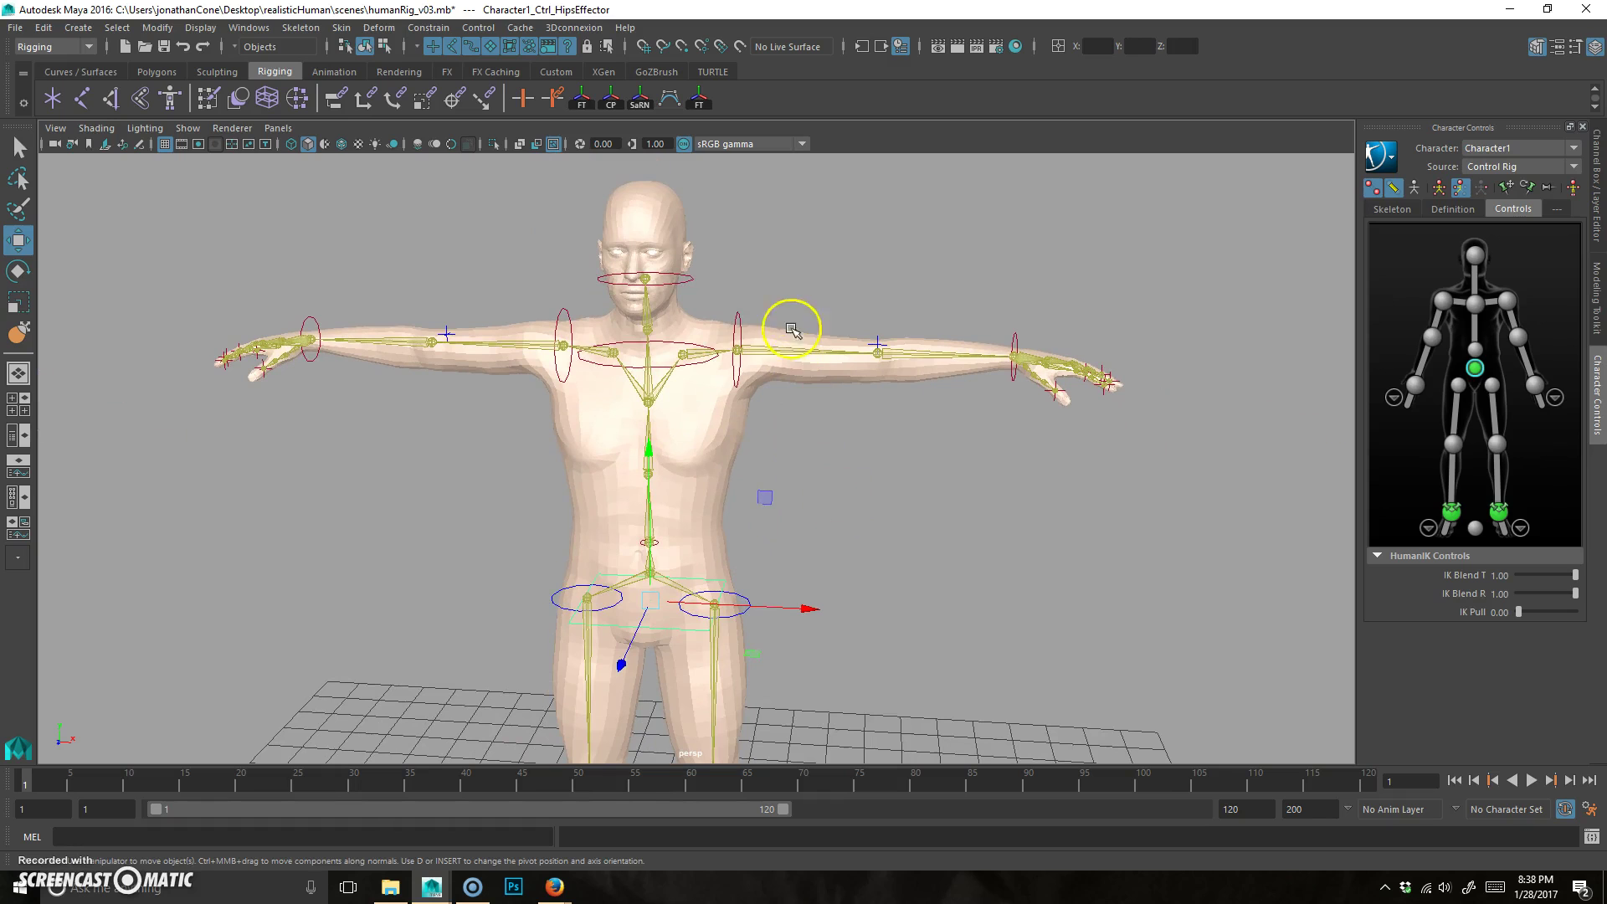
click(736, 312)
alt+right_drag(796, 356, 770, 387)
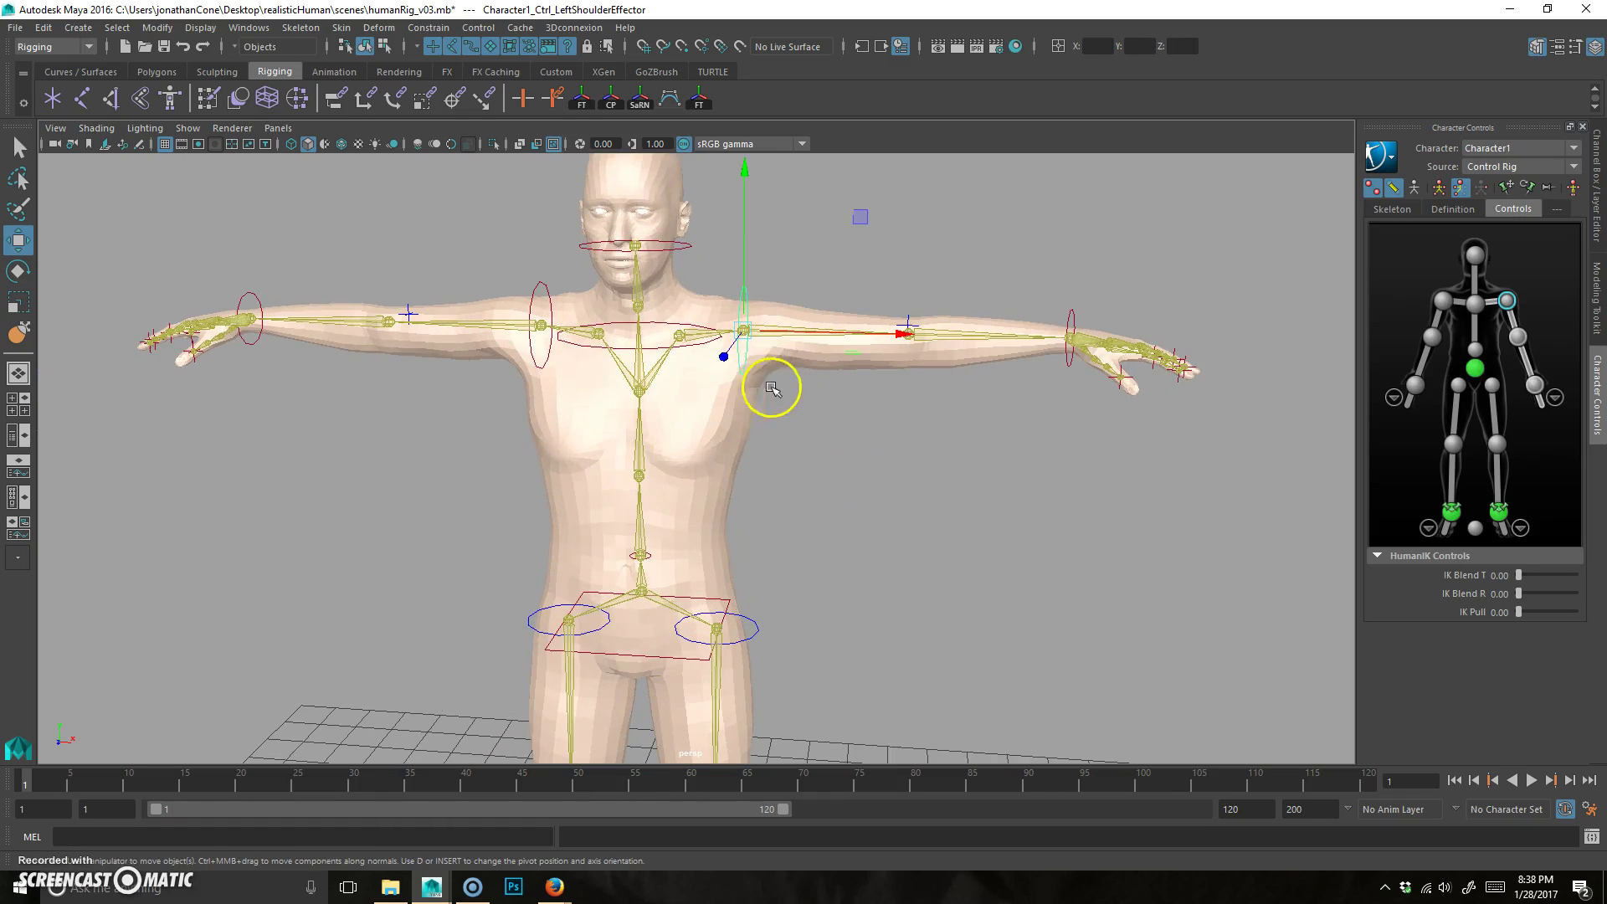
alt+right_drag(753, 468, 833, 499)
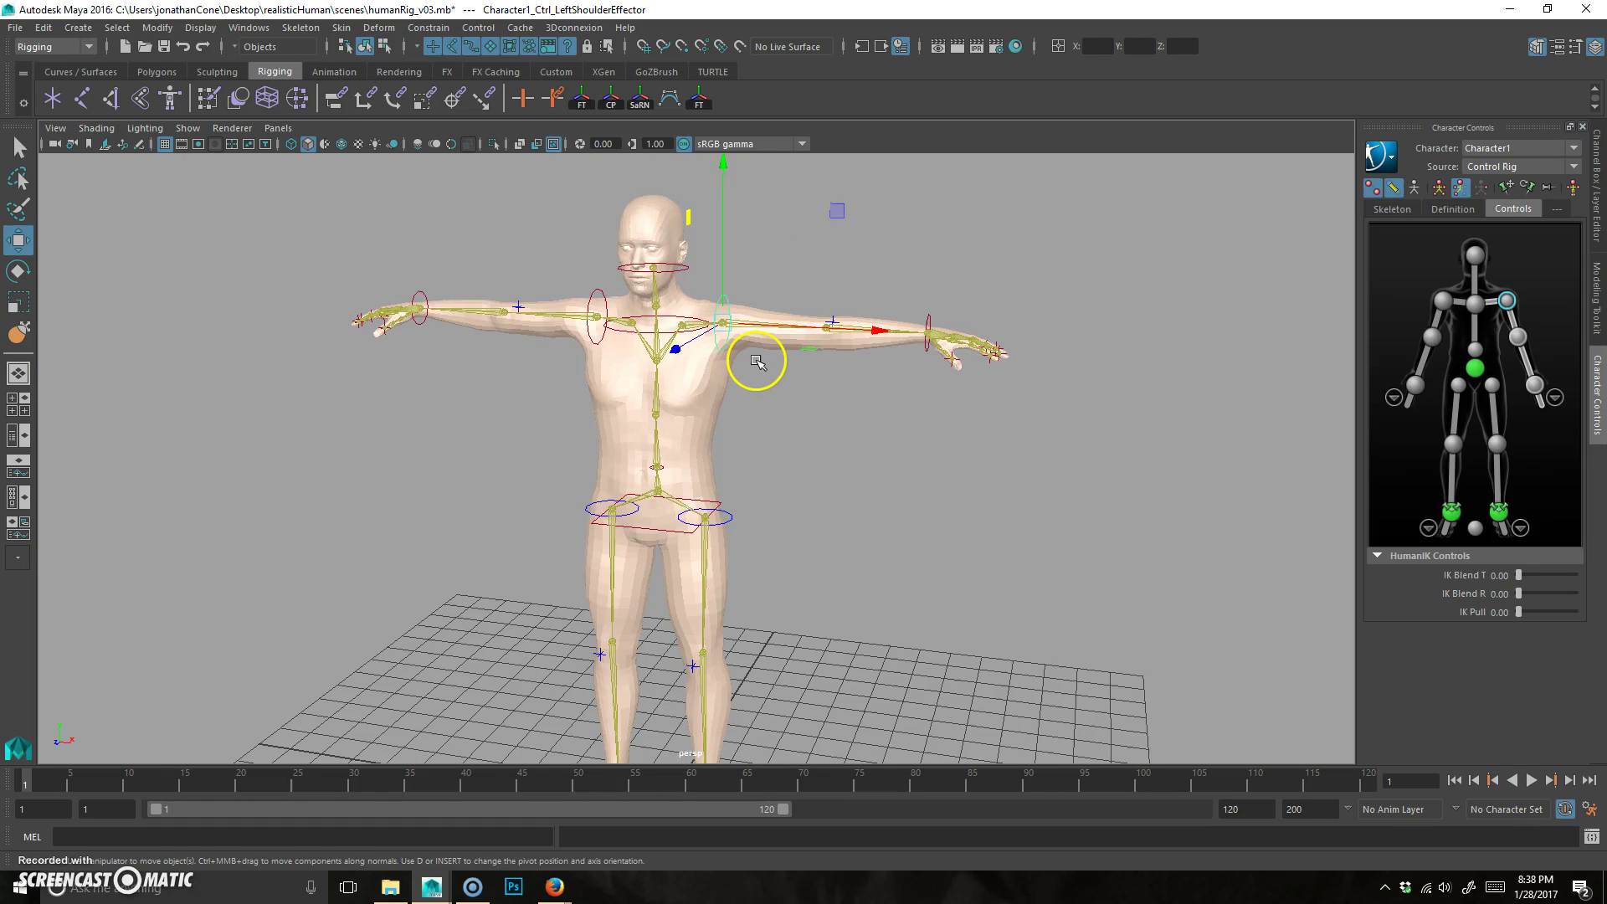
key(e)
alt+middle_drag(781, 596, 804, 446)
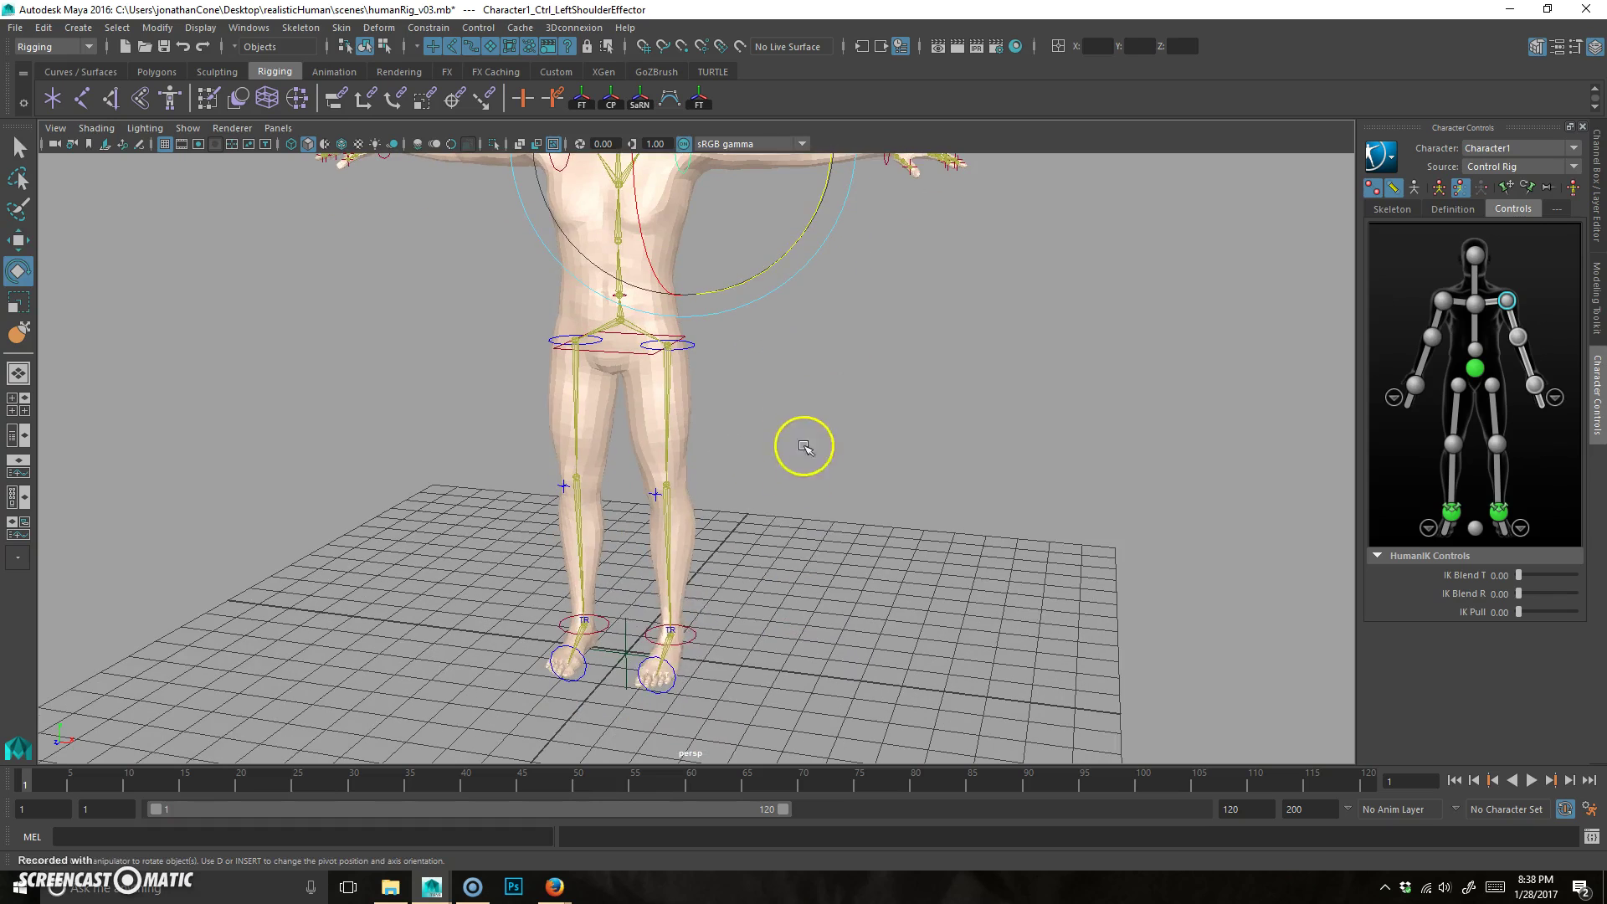
Test how the left leg follows by moving the left ankle effector, and undo the move.
click(691, 636)
key(w)
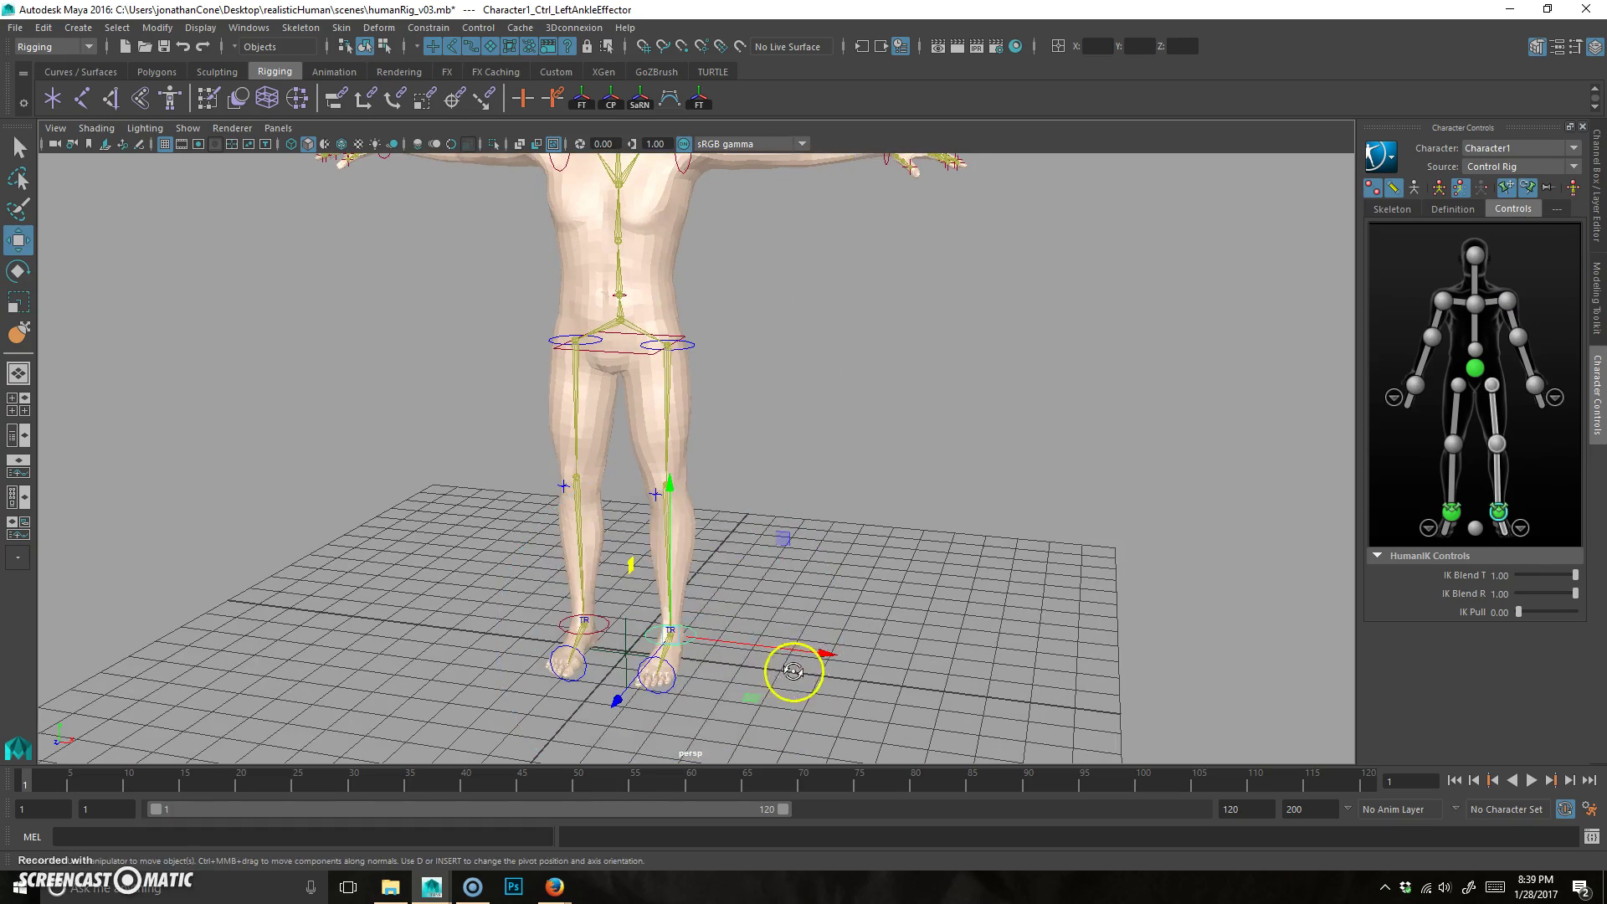
alt+drag(791, 671, 585, 556)
middle_drag(578, 534, 636, 475)
key(ctrl+z)
Test the arm's deformation again by rotating the left shoulder effector, and undo the rotation.
alt+middle_drag(795, 373, 768, 534)
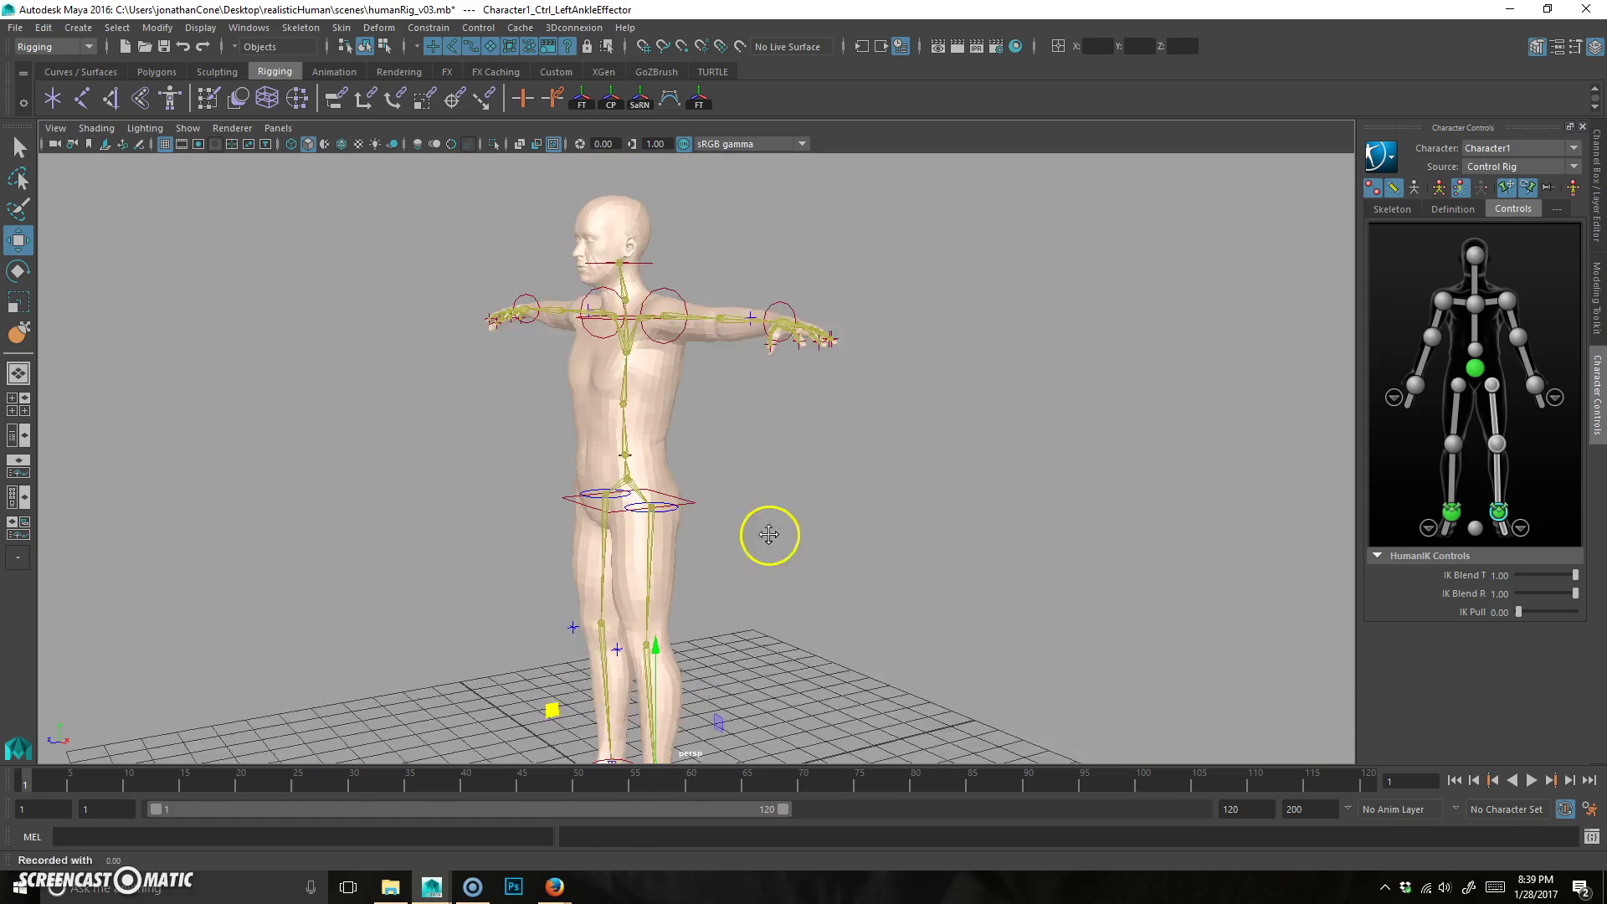
alt+drag(686, 531, 803, 469)
scroll(819, 409, up, 3)
scroll(795, 393, up, 4)
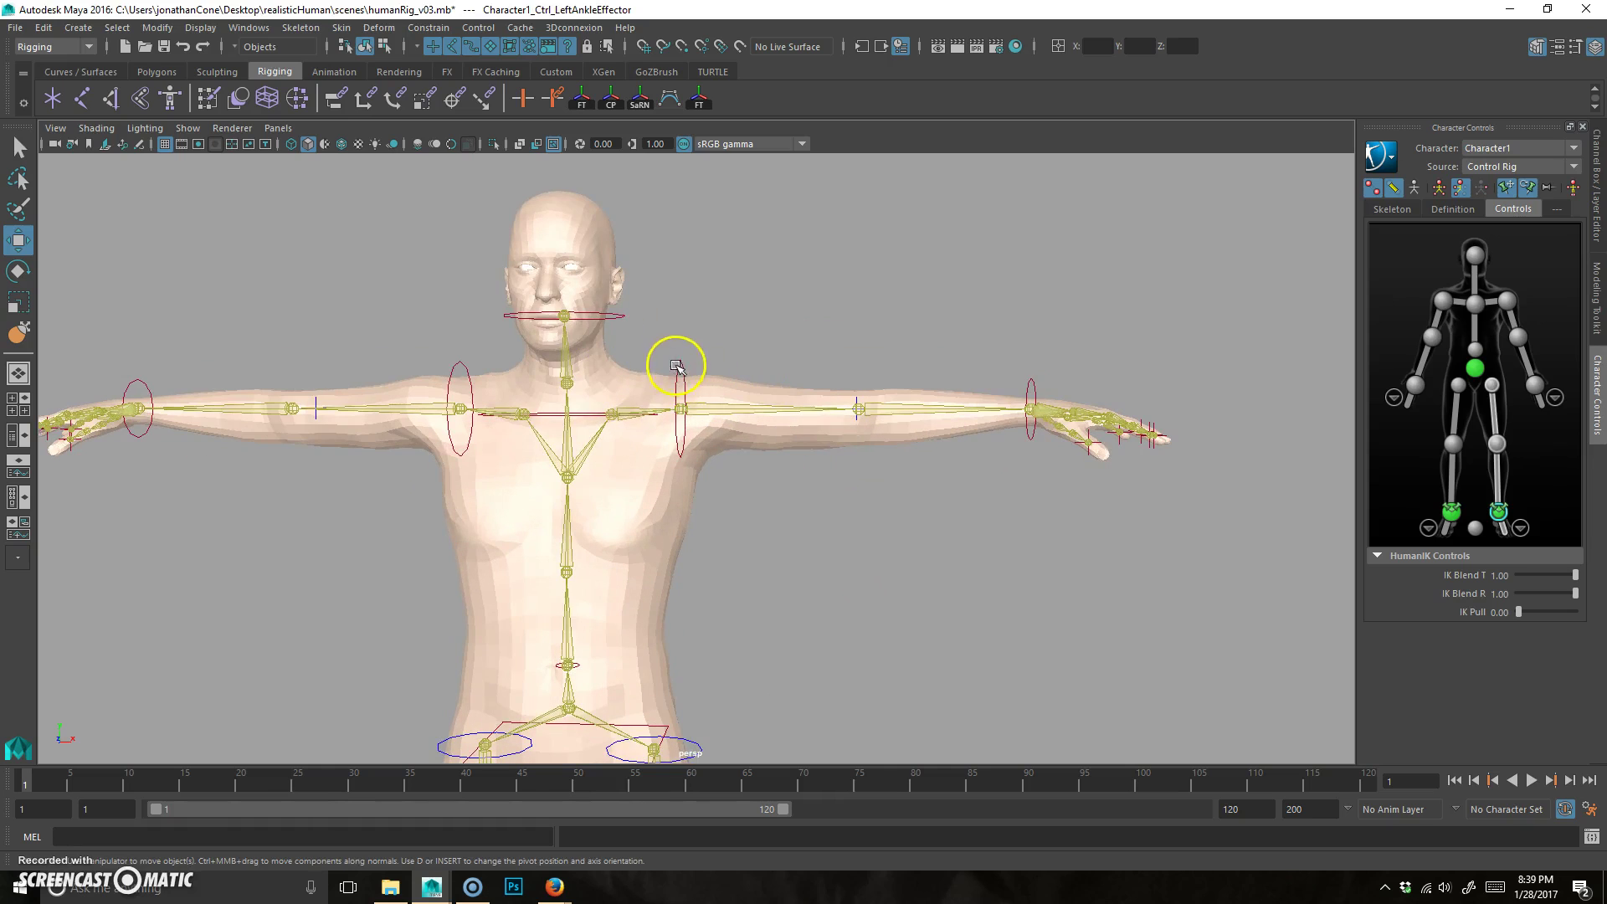
click(680, 400)
key(e)
drag(760, 280, 975, 468)
key(ctrl+z)
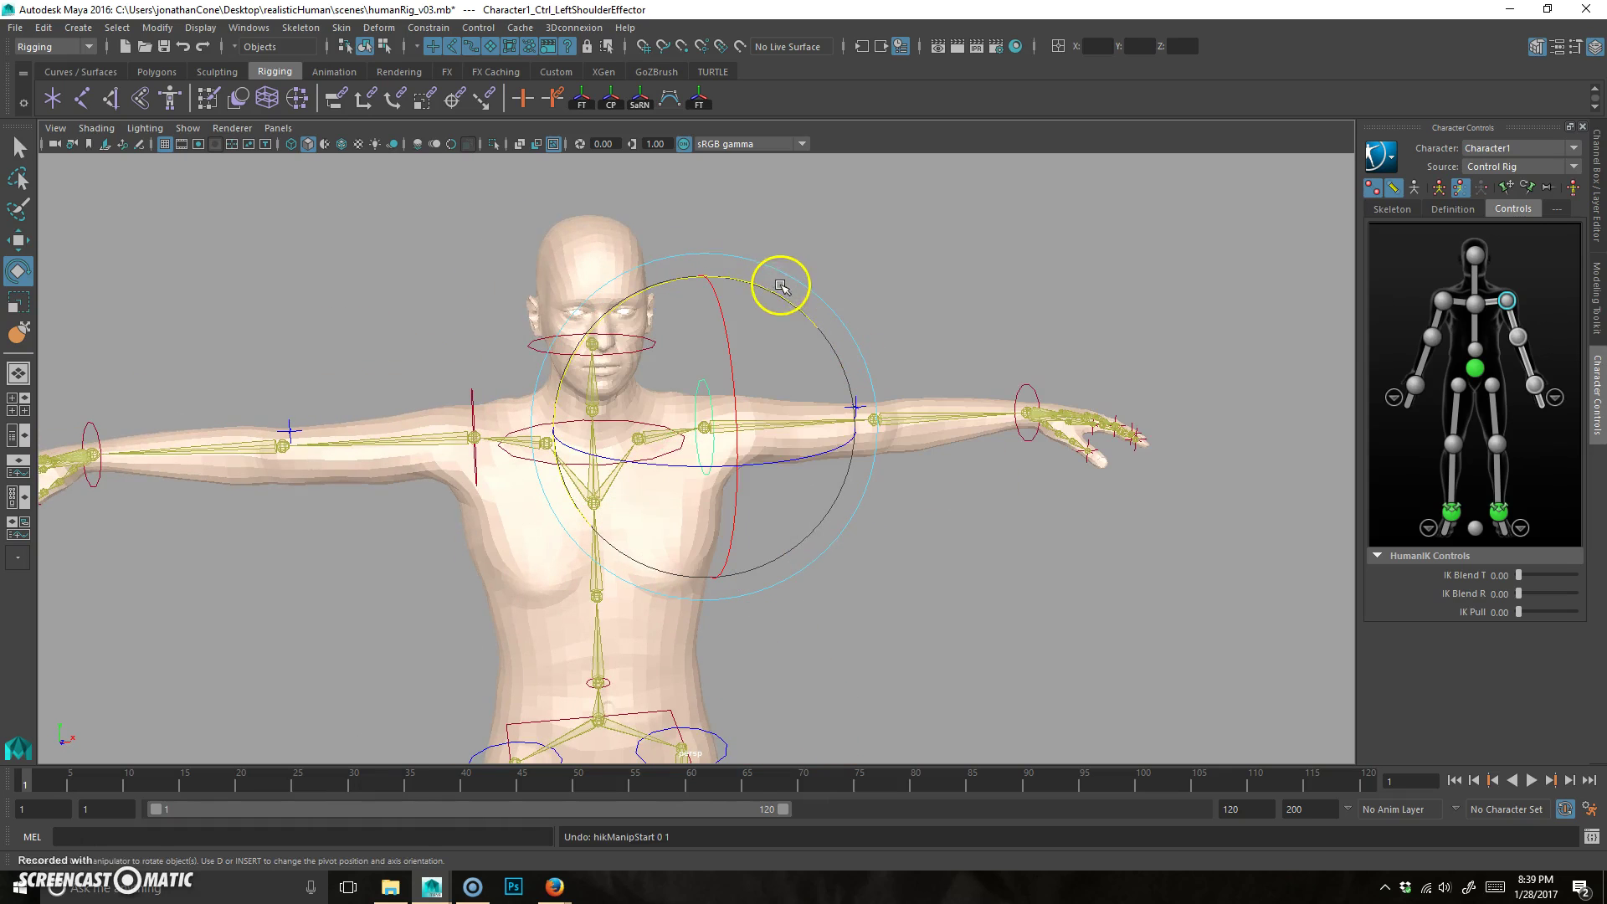
Examine the left shoulder and upper body of the rigged mesh from several angles.
mouse_move(777, 293)
mouse_down()
mouse_move(528, 292)
mouse_move(455, 309)
mouse_move(792, 363)
mouse_move(745, 506)
mouse_move(789, 301)
mouse_up()
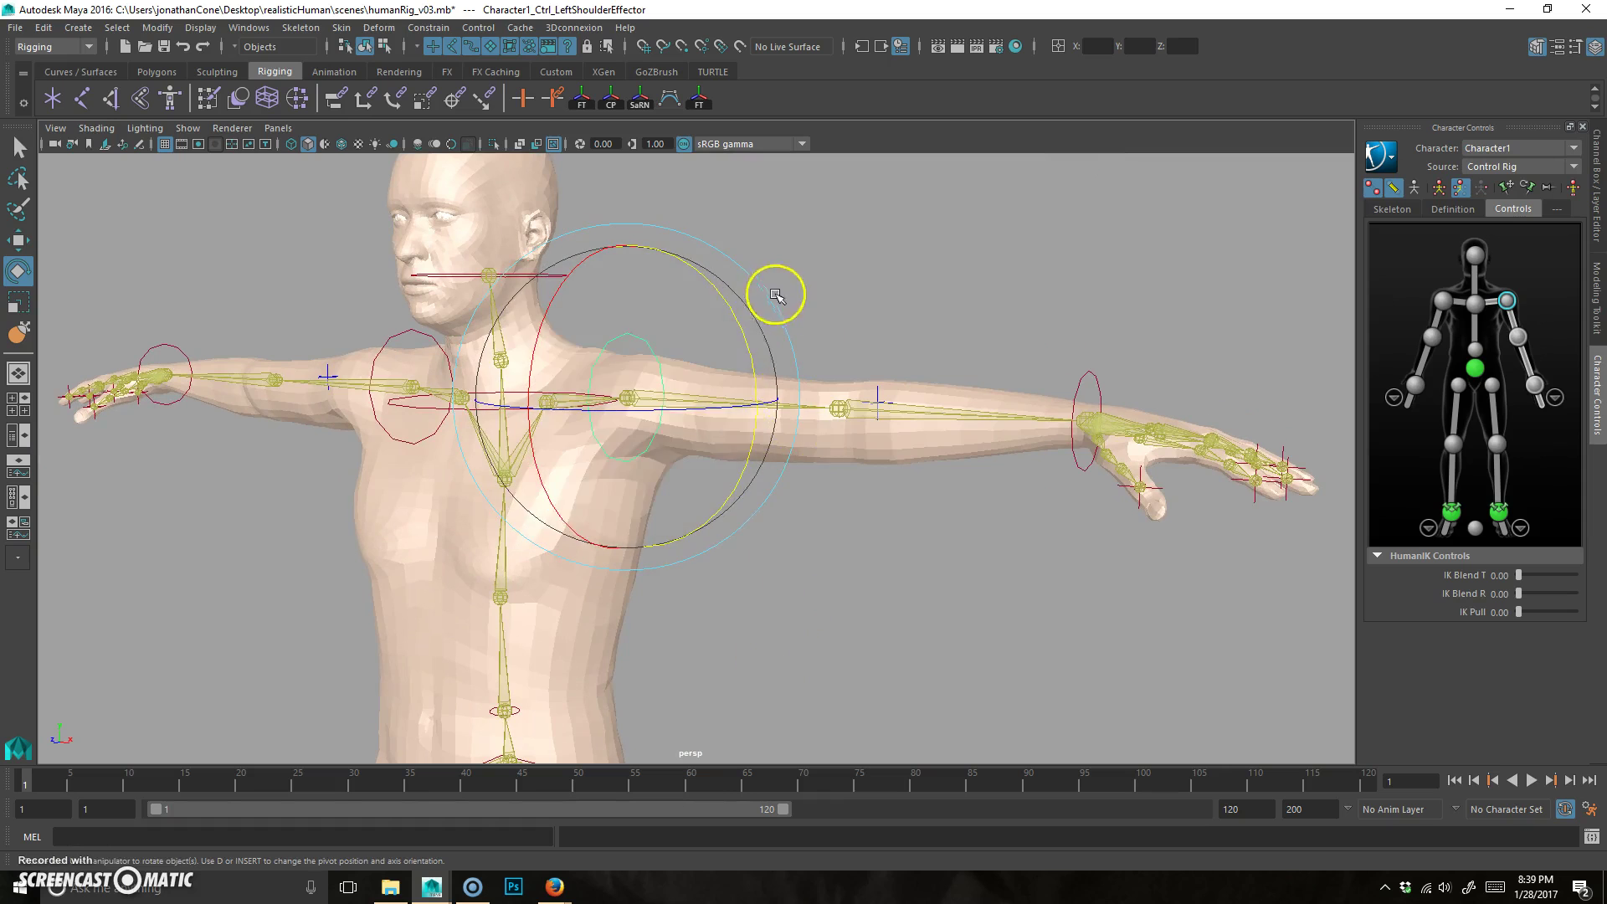
alt+drag(780, 559, 818, 563)
alt+right_drag(832, 506, 686, 495)
alt+middle_drag(686, 496, 784, 516)
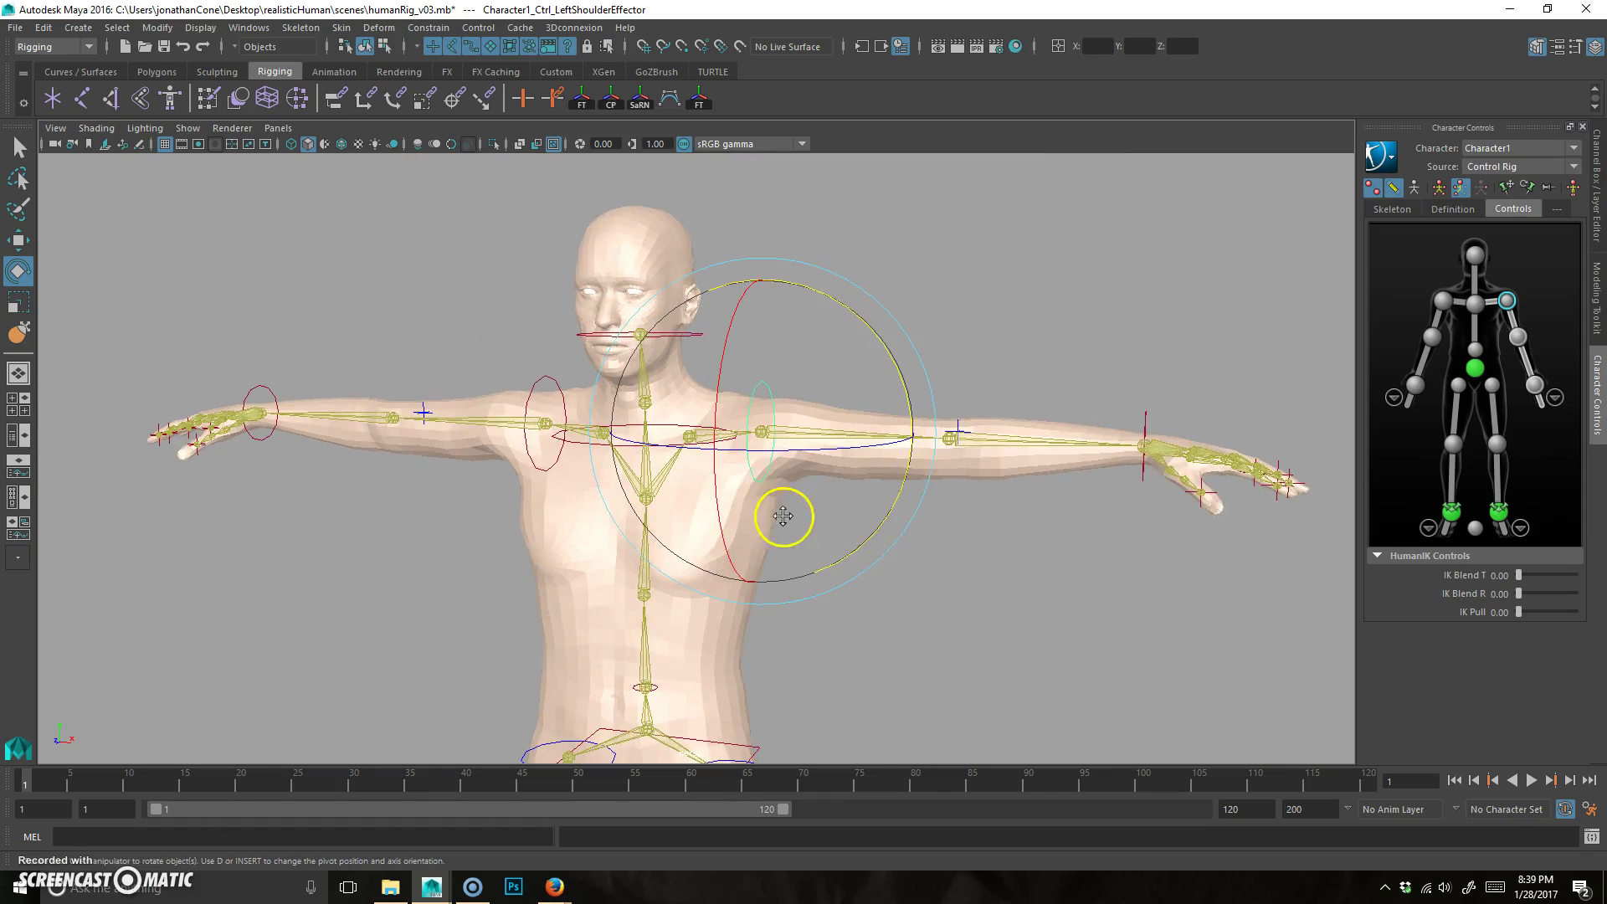
alt+right_drag(599, 544, 780, 497)
alt+middle_drag(780, 497, 763, 519)
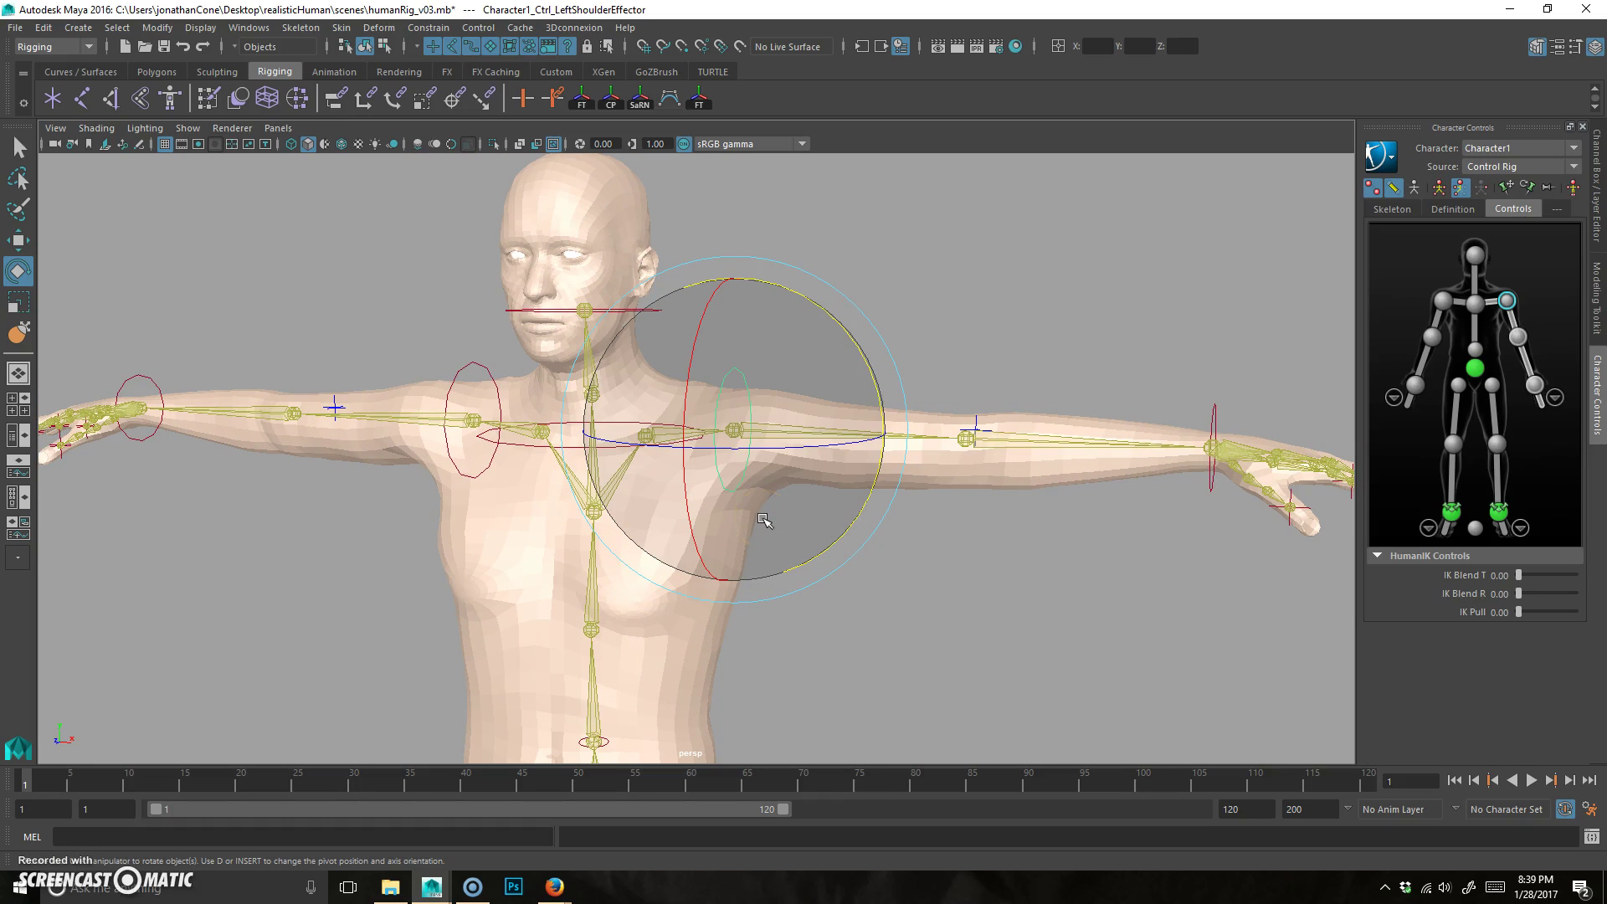
click(918, 320)
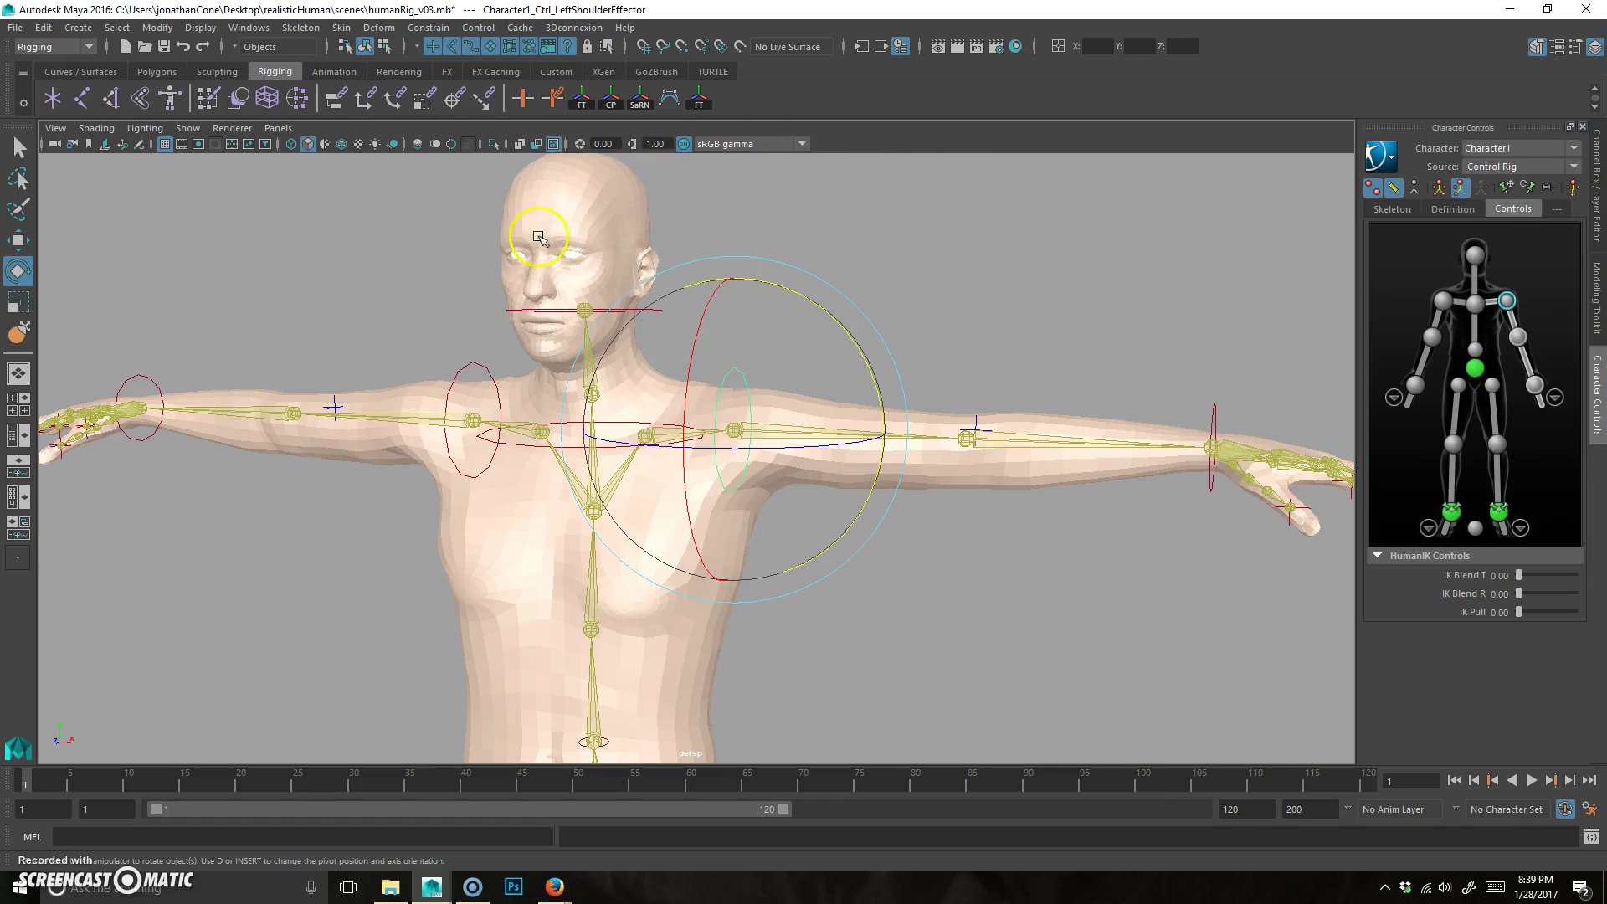